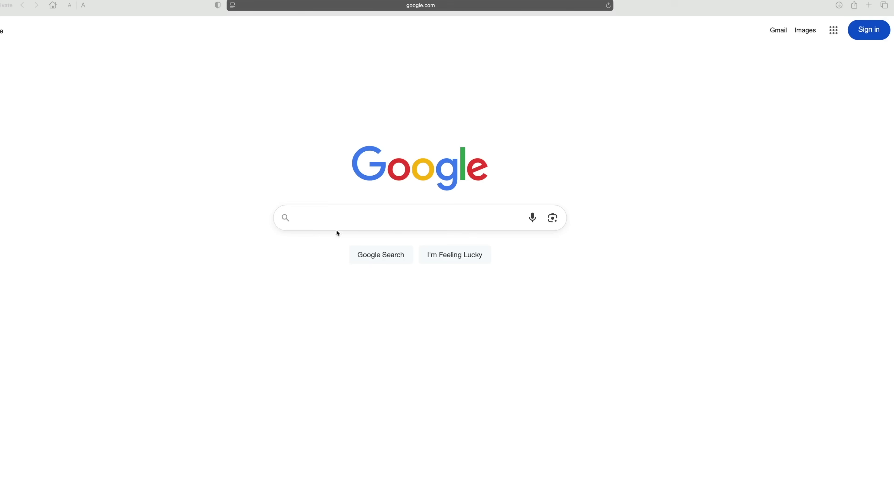
Search for Imagelight.com in Safari and go to the site's SUBSCRIBE mailing-list page.
{"action": "left_click", "coordinate": [329, 219]}
{"action": "type", "text": "Imagelight.com"}
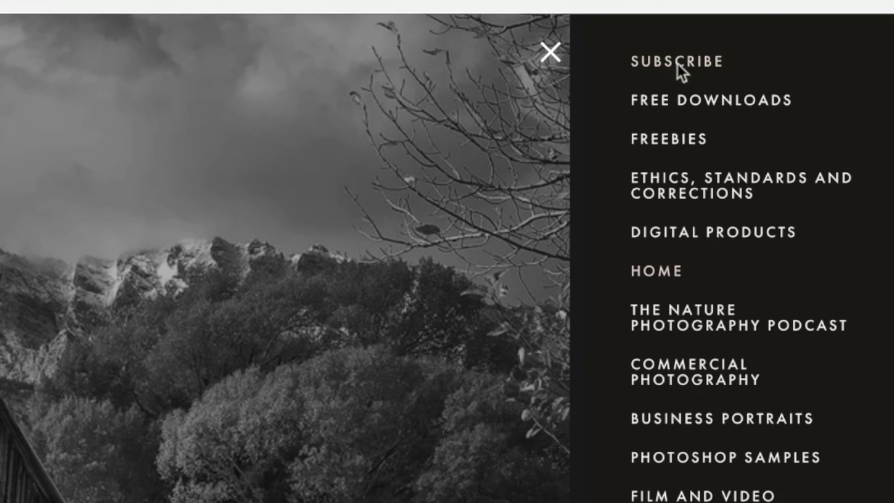
{"action": "left_click", "coordinate": [677, 64]}
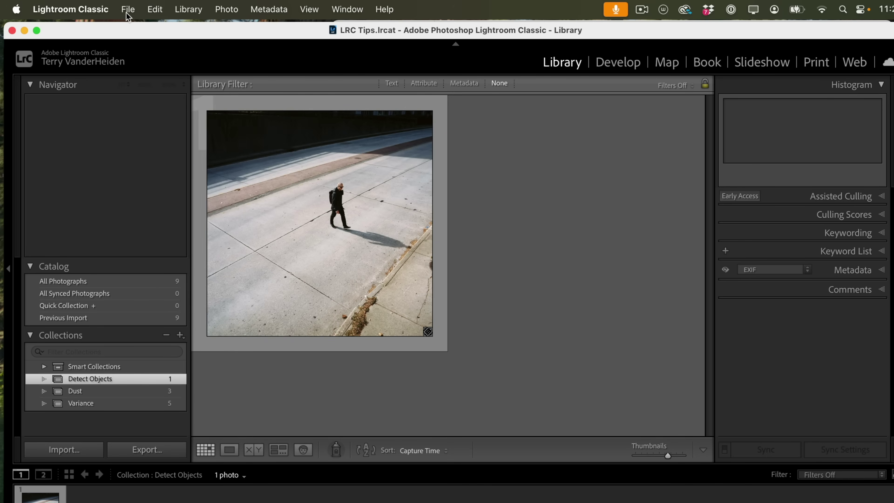
Check the About Lightroom Classic version (15.0), then open Man with shadow.jpg in Develop.
{"action": "left_click", "coordinate": [107, 10]}
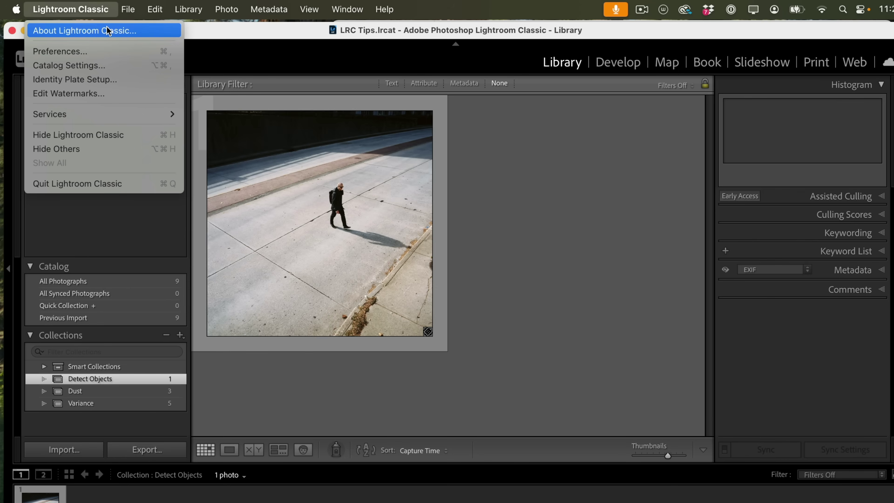
{"action": "left_click", "coordinate": [109, 28]}
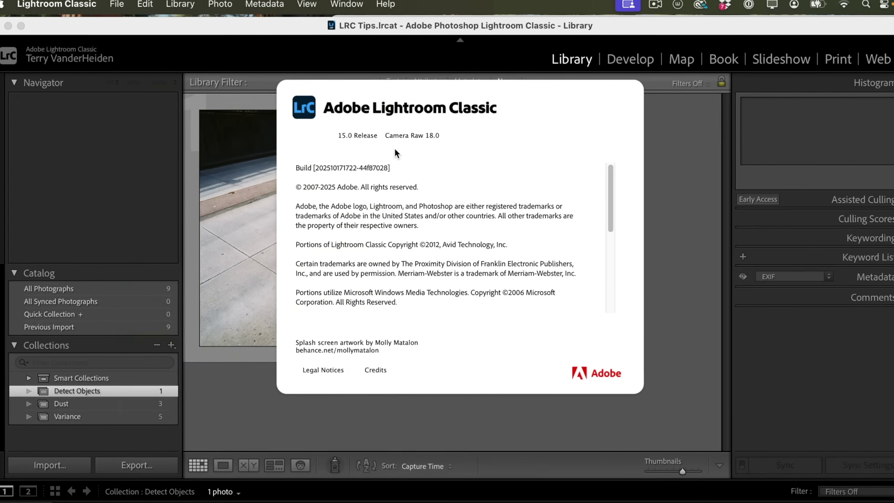
{"action": "left_click", "coordinate": [329, 194]}
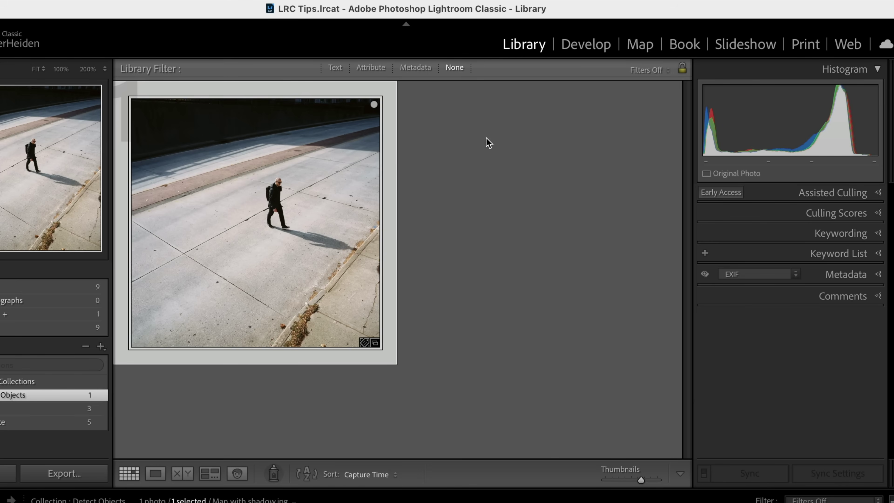
{"action": "left_click", "coordinate": [598, 46]}
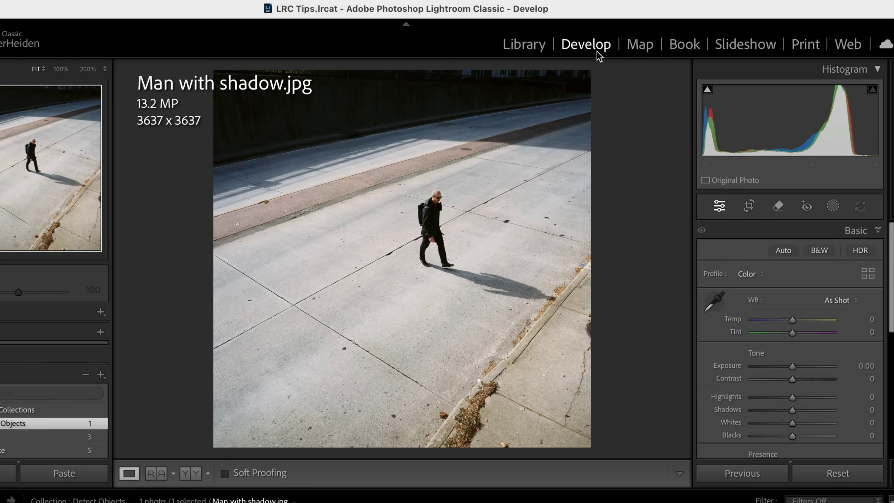
Paint over the walking man with the Remove tool, erase him with AI fill, then undo it.
{"action": "left_click", "coordinate": [778, 208]}
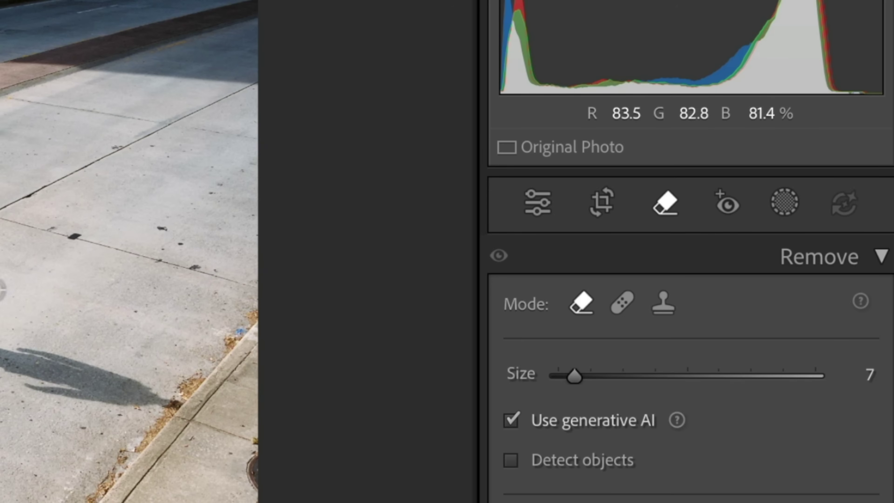
{"action": "scroll", "coordinate": [451, 256], "scroll_direction": "up", "scroll_amount": 1}
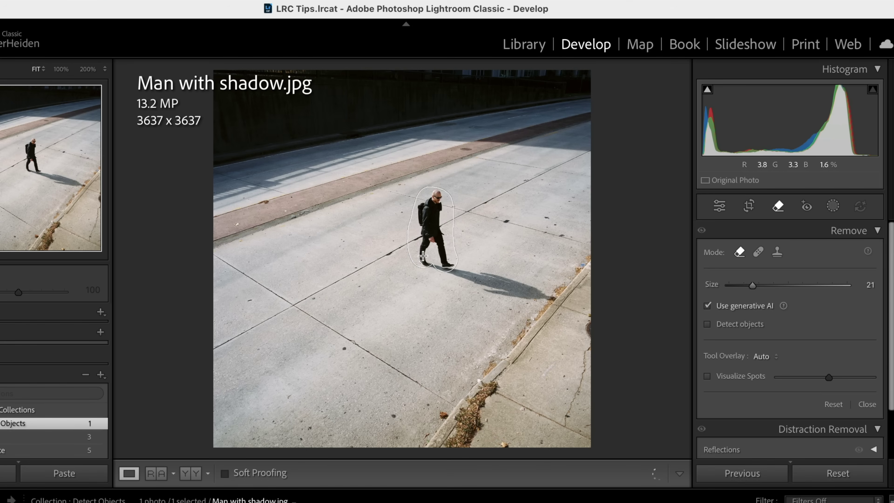
{"action": "left_click_drag", "start_coordinate": [423, 258], "coordinate": [425, 259]}
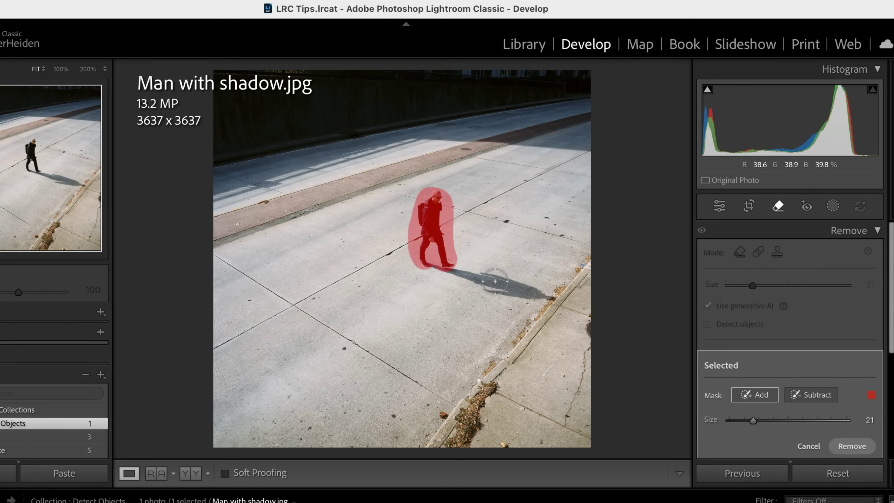
{"action": "left_click", "coordinate": [852, 446]}
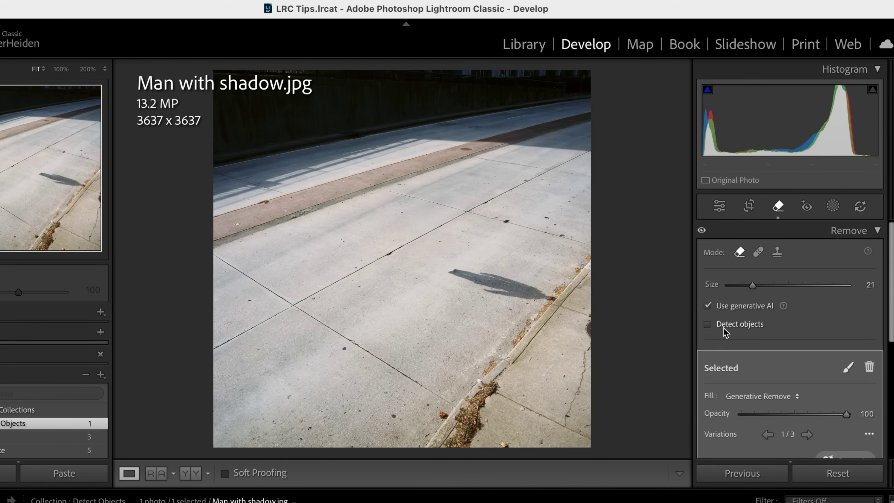
{"action": "key", "text": "Delete"}
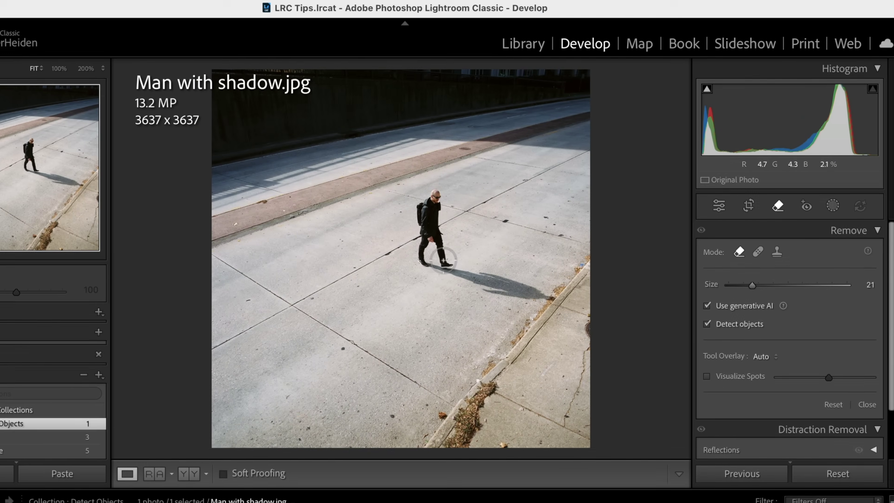
Erase the man and his whole shadow with AI fill, cycle through the variations, and return to the first.
{"action": "mouse_move", "coordinate": [443, 260]}
{"action": "left_mouse_down"}
{"action": "mouse_move", "coordinate": [439, 194]}
{"action": "mouse_move", "coordinate": [426, 259]}
{"action": "left_mouse_up"}
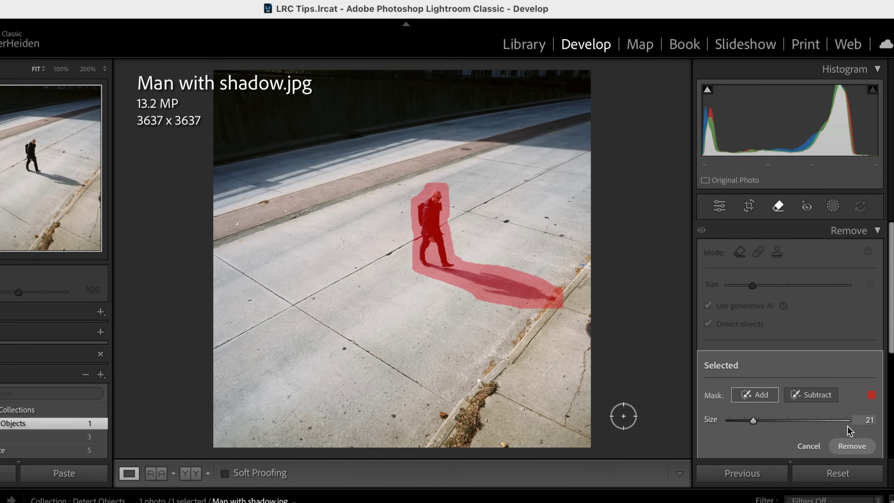
{"action": "left_click", "coordinate": [852, 446]}
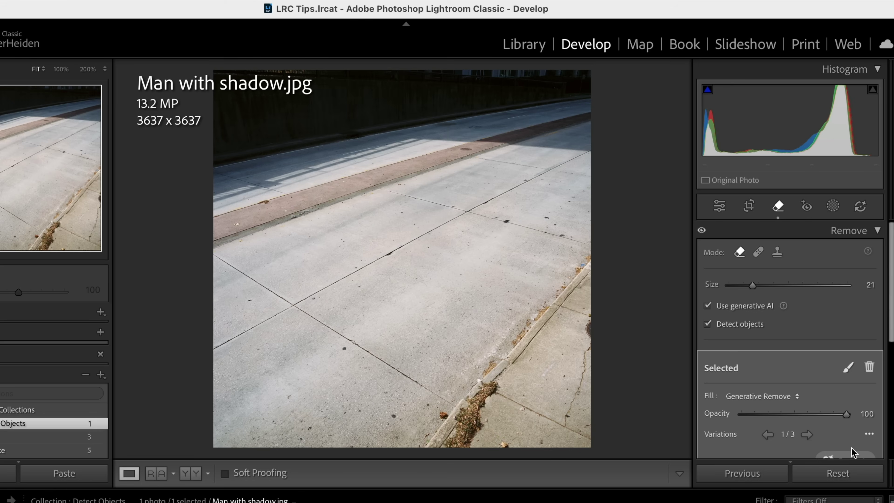
{"action": "left_click", "coordinate": [806, 434]}
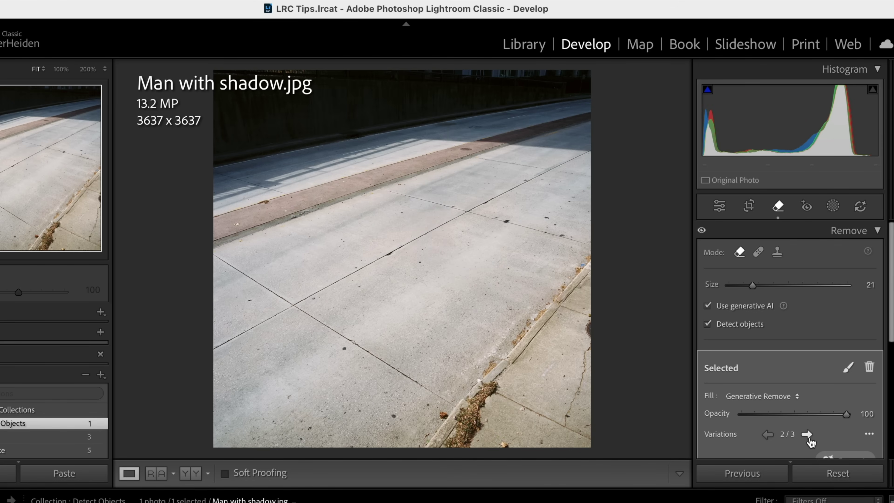
{"action": "left_click", "coordinate": [807, 435]}
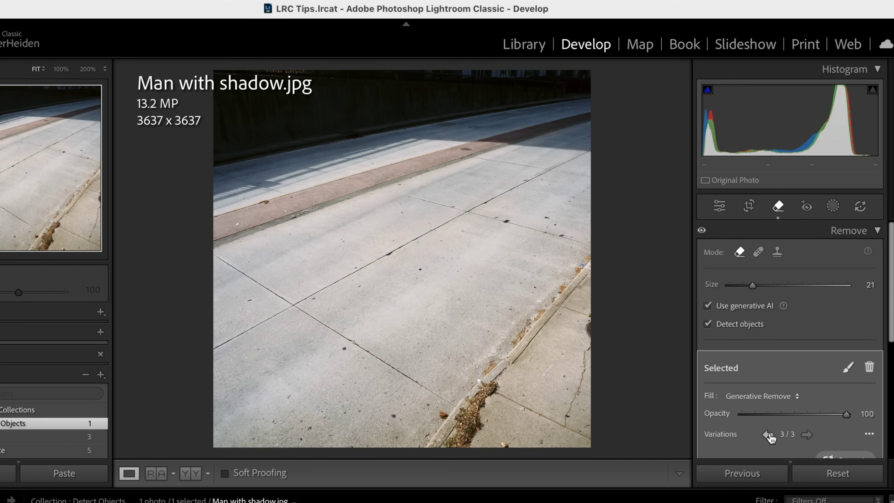
{"action": "left_click", "coordinate": [768, 436]}
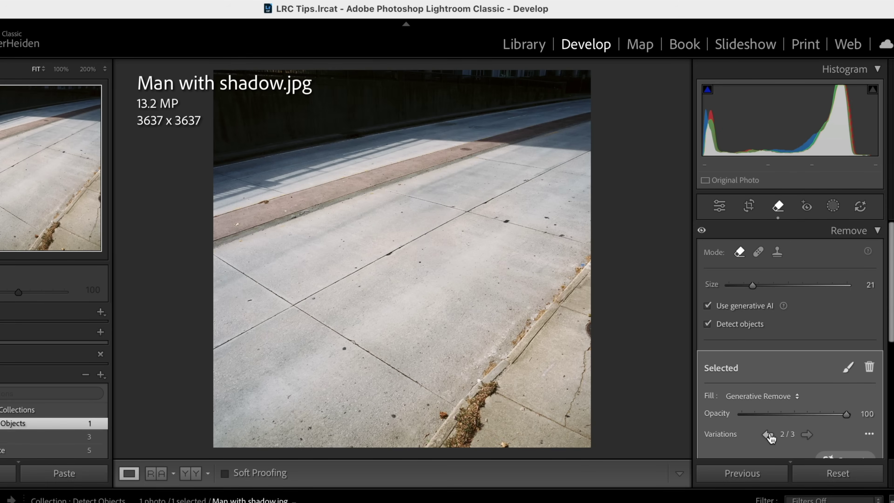
{"action": "left_click", "coordinate": [768, 435]}
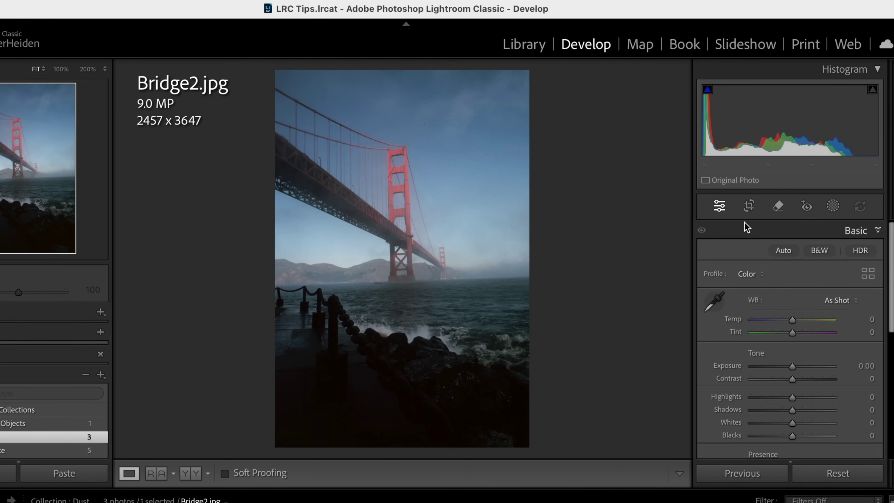
Expand Distraction Removal > Dust, inspect the sky specks at 100%, then apply automatic dust removal.
{"action": "left_click", "coordinate": [777, 208]}
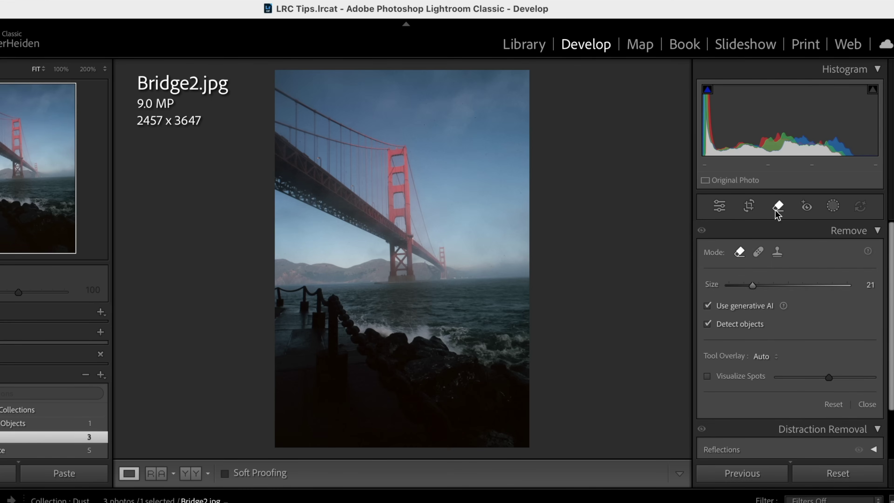
{"action": "scroll", "coordinate": [793, 339], "scroll_direction": "down", "scroll_amount": 3}
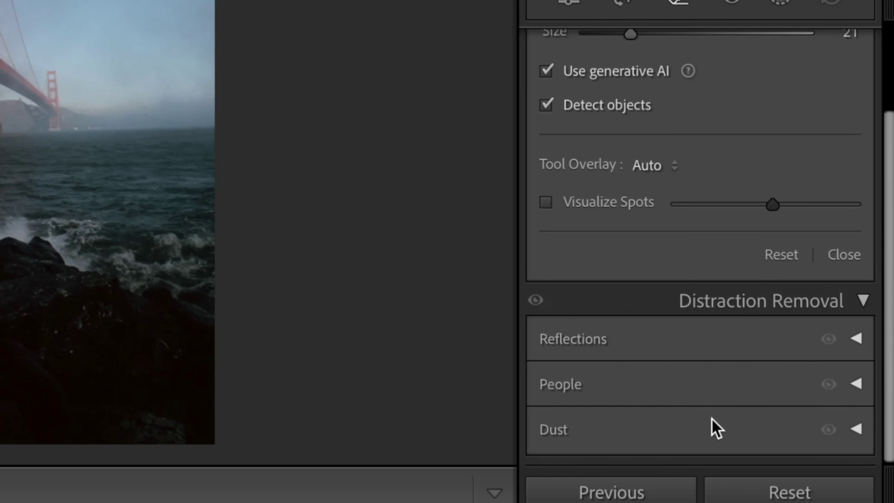
{"action": "left_click", "coordinate": [857, 428]}
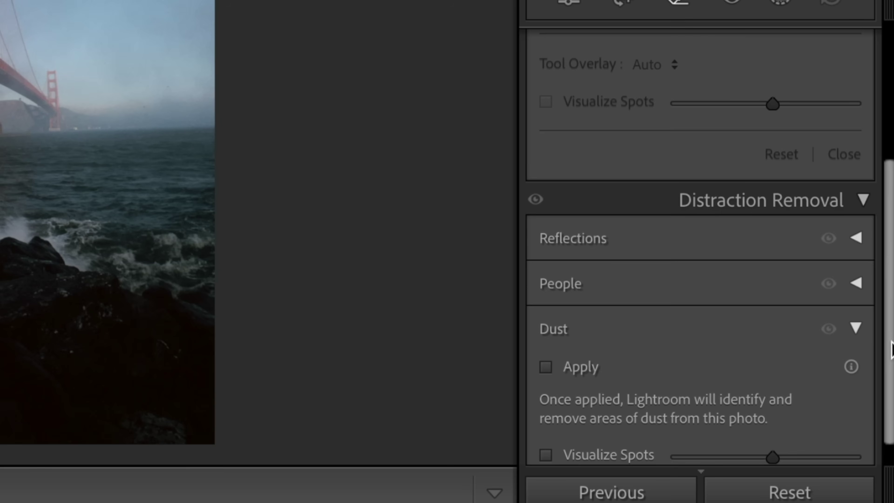
{"action": "scroll", "coordinate": [887, 339], "scroll_direction": "down", "scroll_amount": 1}
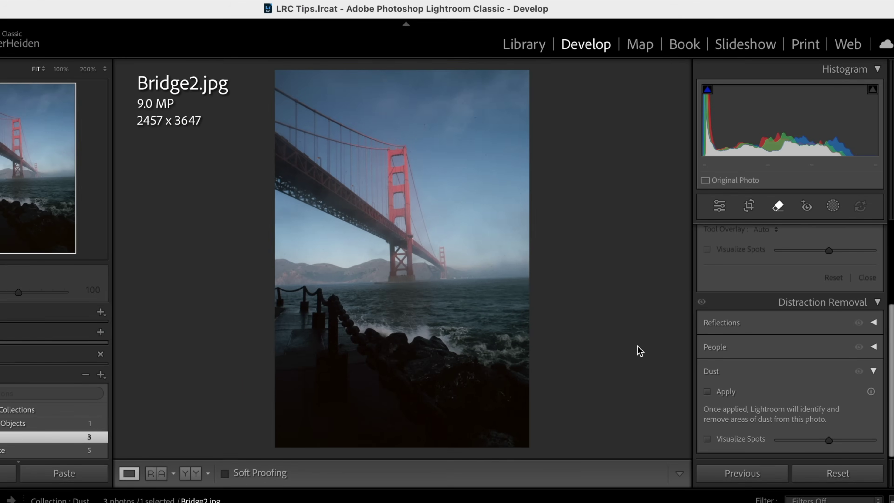
{"action": "left_click", "coordinate": [431, 110]}
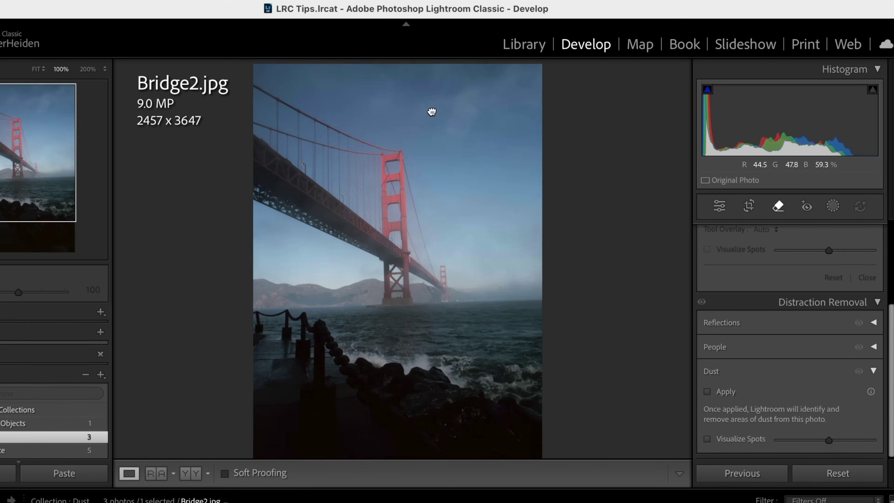
{"action": "left_click_drag", "start_coordinate": [489, 188], "coordinate": [448, 247]}
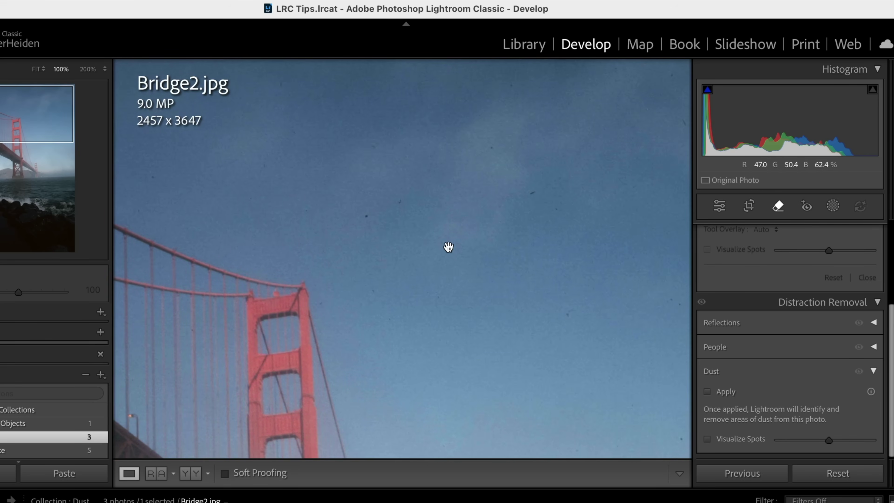
{"action": "left_click", "coordinate": [495, 253]}
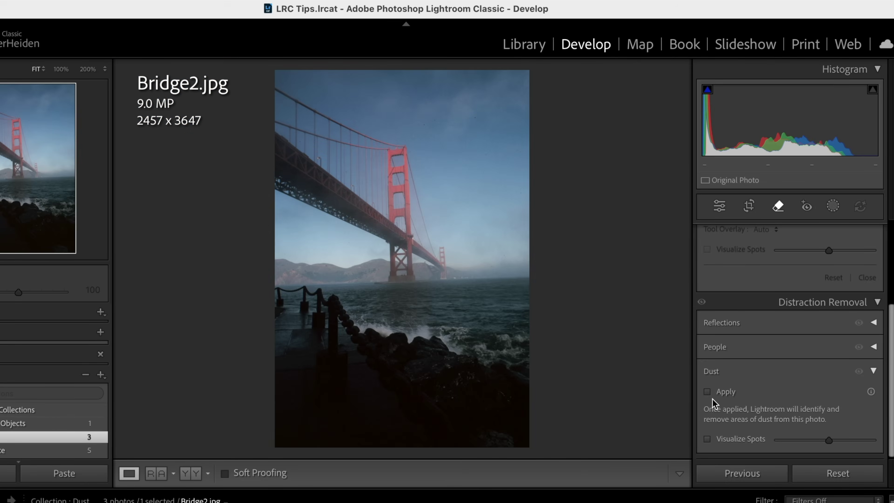
{"action": "left_click", "coordinate": [707, 391]}
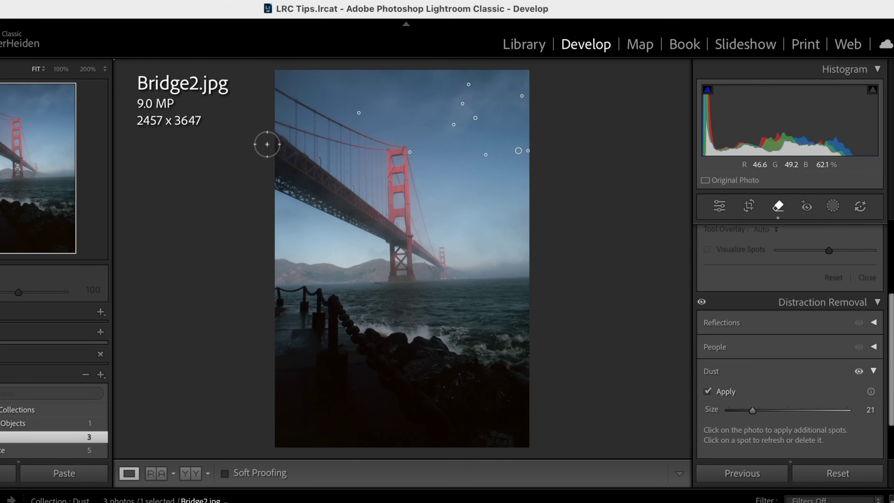
Inspect the size-21 dust spots in the sky near the tower at 200%, then return to Fit view.
{"action": "left_click", "coordinate": [85, 69]}
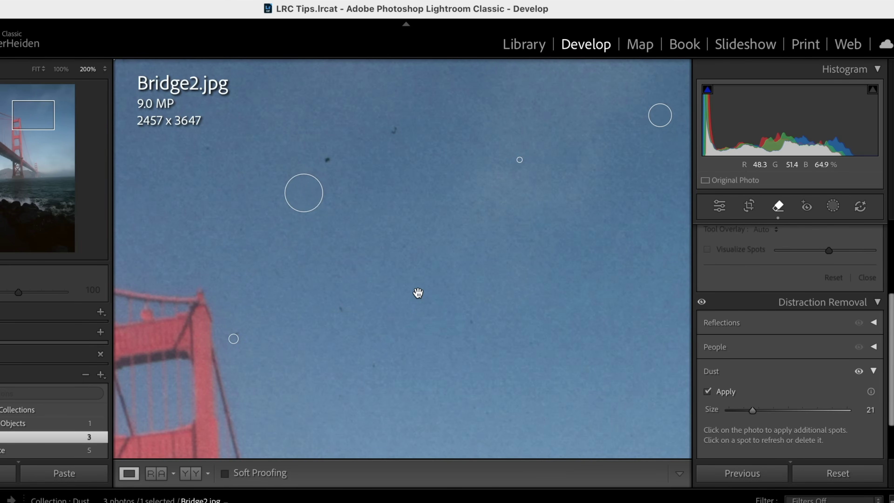
{"action": "left_click_drag", "start_coordinate": [418, 297], "coordinate": [464, 315]}
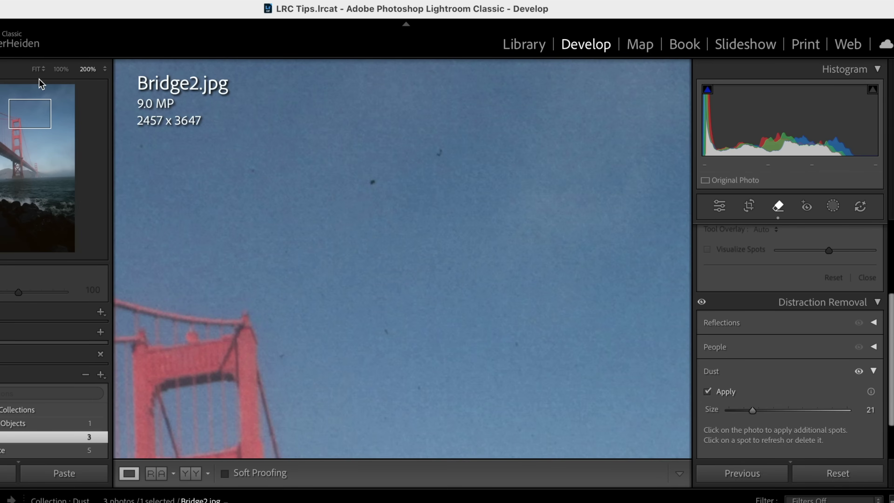
{"action": "left_click", "coordinate": [38, 69]}
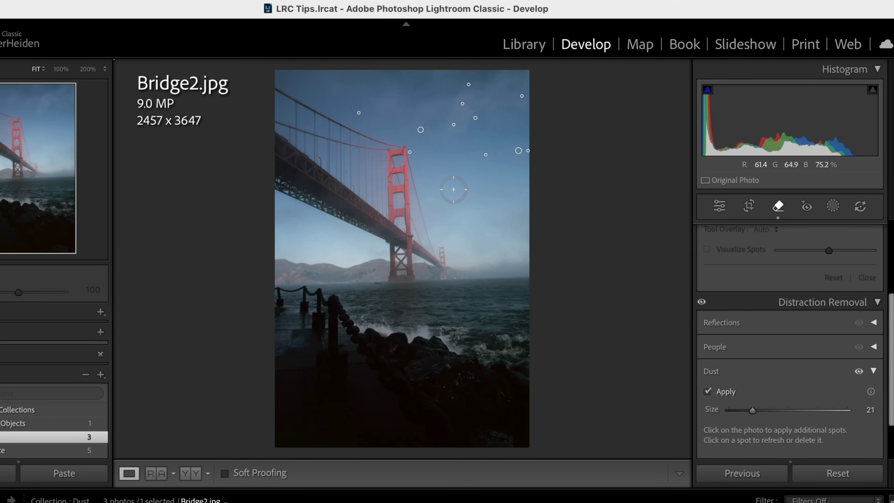
{"action": "scroll", "coordinate": [753, 375], "scroll_direction": "down", "scroll_amount": 2}
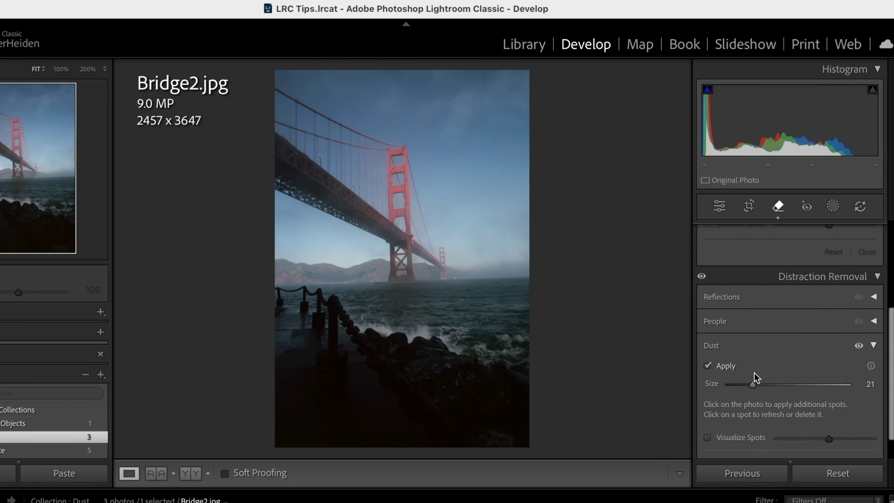
{"action": "scroll", "coordinate": [748, 384], "scroll_direction": "down", "scroll_amount": 1}
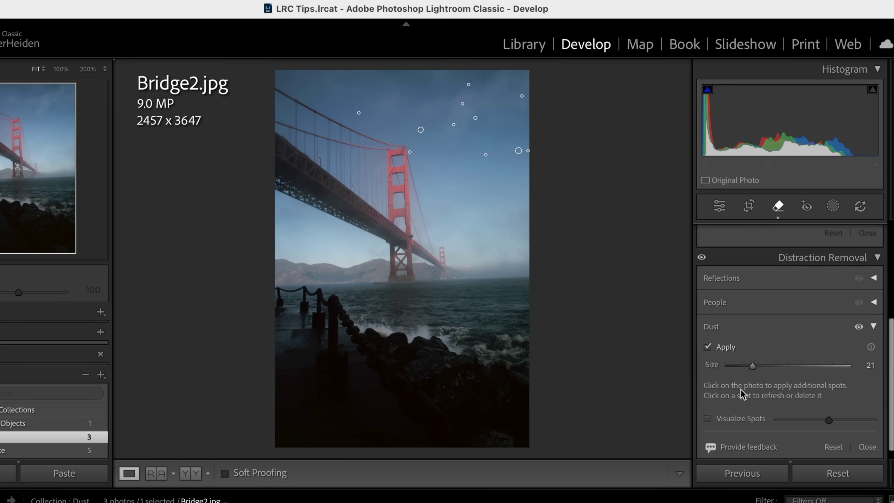
Turn on Visualize Spots, tune its threshold, zoom to 100%, and set Dust Size to 16.
{"action": "left_click", "coordinate": [707, 419]}
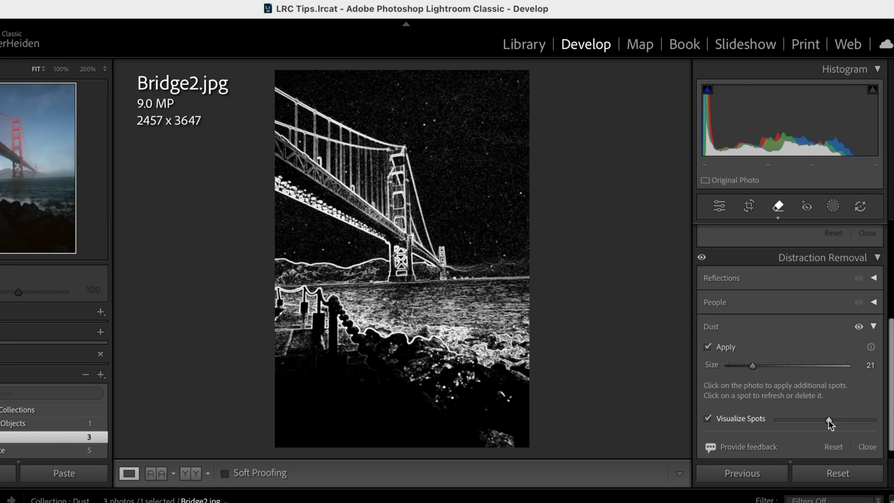
{"action": "mouse_move", "coordinate": [829, 421]}
{"action": "left_mouse_down"}
{"action": "mouse_move", "coordinate": [798, 421]}
{"action": "mouse_move", "coordinate": [819, 420]}
{"action": "left_mouse_up"}
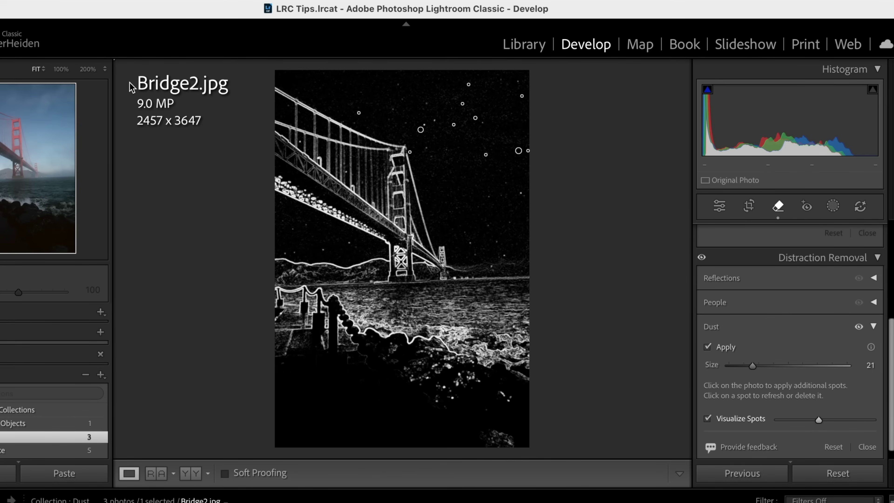
{"action": "left_click", "coordinate": [59, 69]}
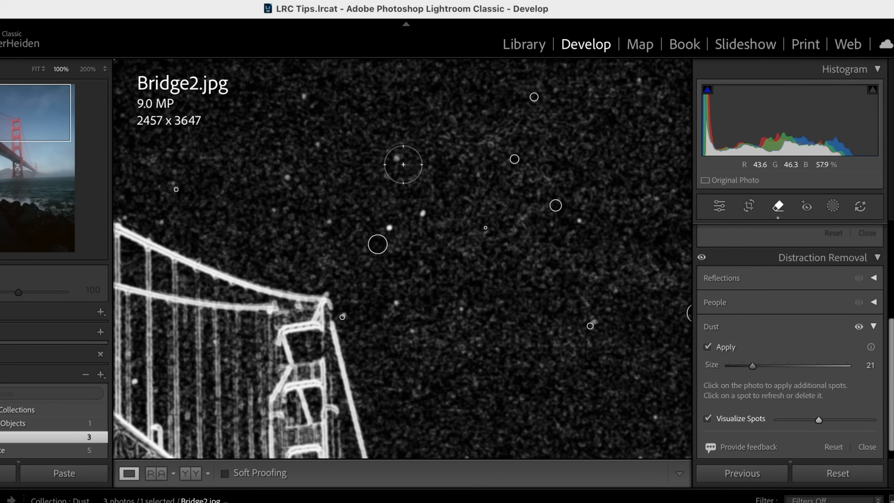
{"action": "key", "text": "bracketleft"}
{"action": "key", "text": "bracketleft"}
{"action": "key", "text": "bracketleft"}
{"action": "key", "text": "bracketleft"}
{"action": "key", "text": "bracketleft"}
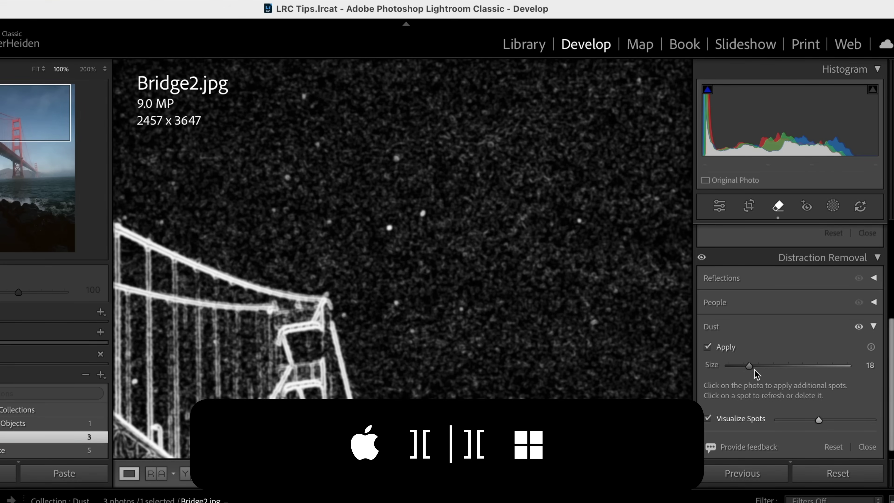
{"action": "mouse_move", "coordinate": [747, 366]}
{"action": "left_mouse_down"}
{"action": "mouse_move", "coordinate": [774, 367]}
{"action": "mouse_move", "coordinate": [750, 371]}
{"action": "left_mouse_up"}
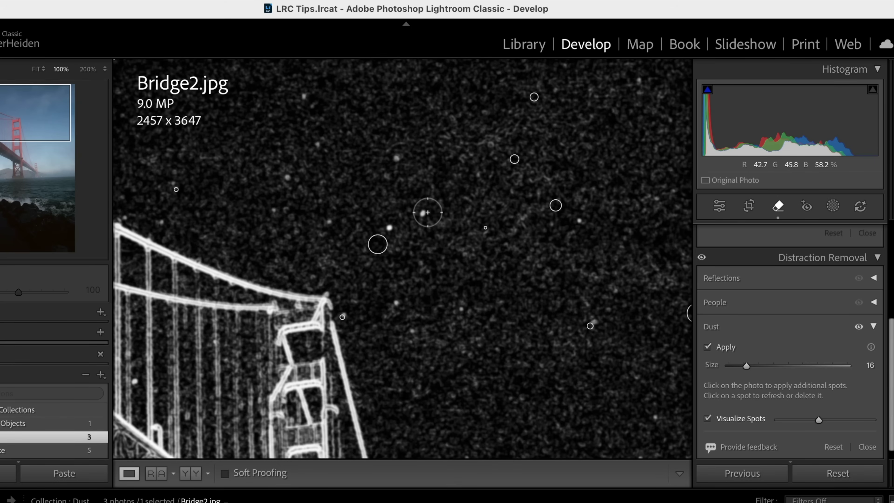
Remove seven remaining dust specks across the sky, including two just right of the tower.
{"action": "left_click", "coordinate": [398, 155]}
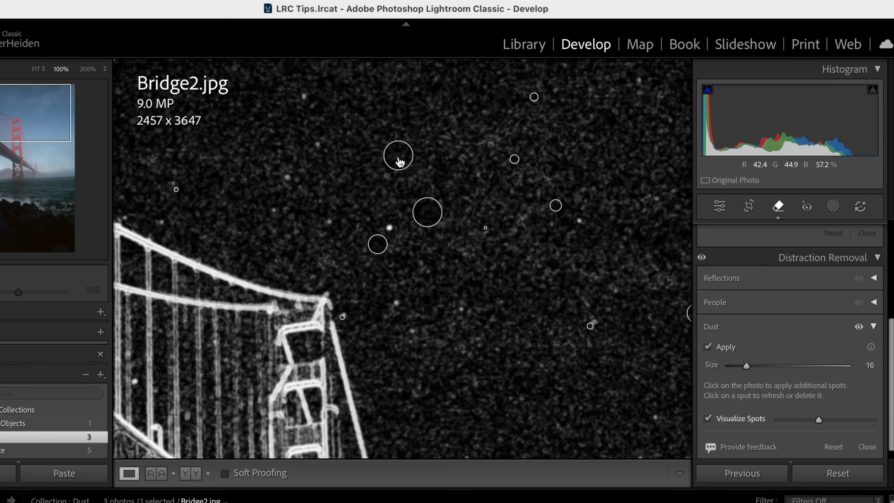
{"action": "left_click", "coordinate": [318, 141]}
{"action": "left_click", "coordinate": [300, 89]}
{"action": "left_click", "coordinate": [288, 169]}
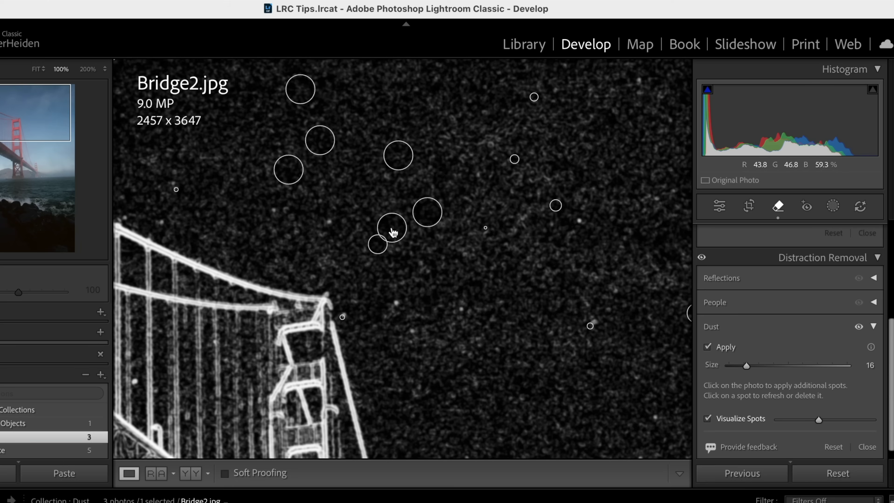
{"action": "left_click", "coordinate": [402, 304]}
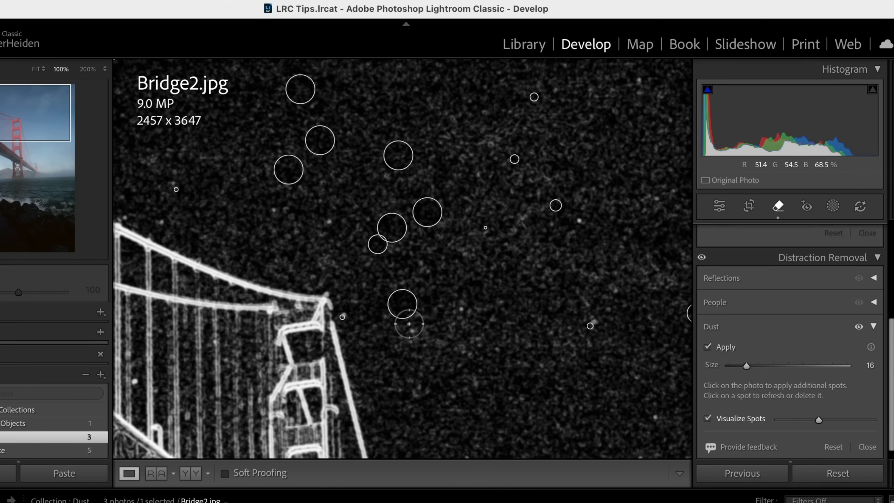
{"action": "left_click", "coordinate": [409, 324]}
{"action": "left_click", "coordinate": [455, 308]}
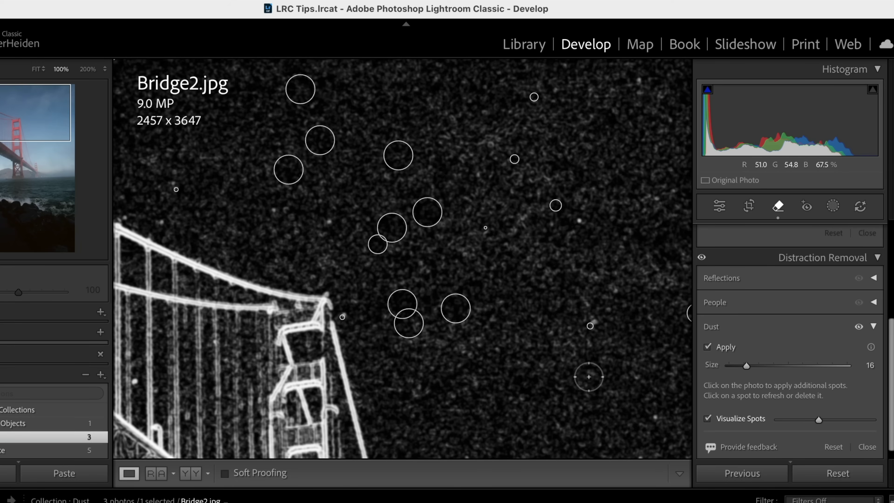
Turn off Visualize Spots and move on to Elk_Yellowstone88.jpg in Fit view.
{"action": "left_click", "coordinate": [708, 418]}
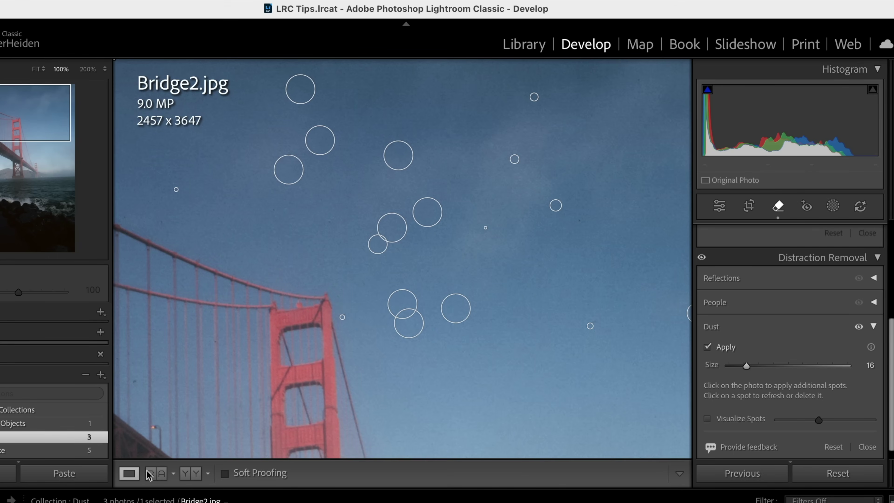
{"action": "key", "text": "Right"}
{"action": "left_click", "coordinate": [337, 413]}
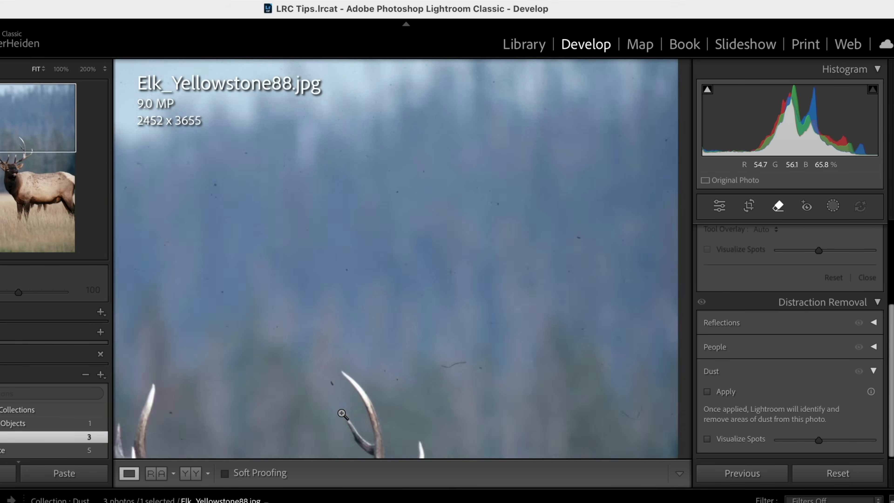
Zoom to 100% on the sky above the antlers, apply automatic Dust removal, and resize the brush.
{"action": "left_click", "coordinate": [356, 193]}
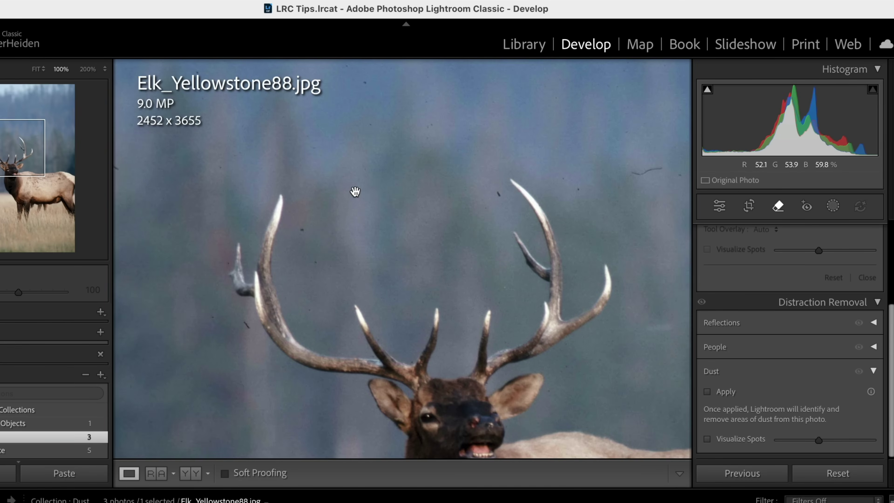
{"action": "left_click_drag", "start_coordinate": [370, 190], "coordinate": [337, 321]}
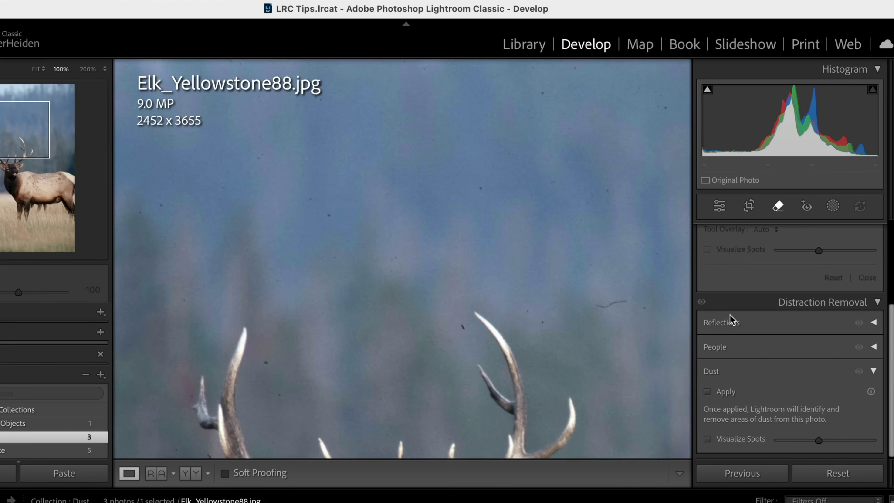
{"action": "left_click", "coordinate": [708, 392]}
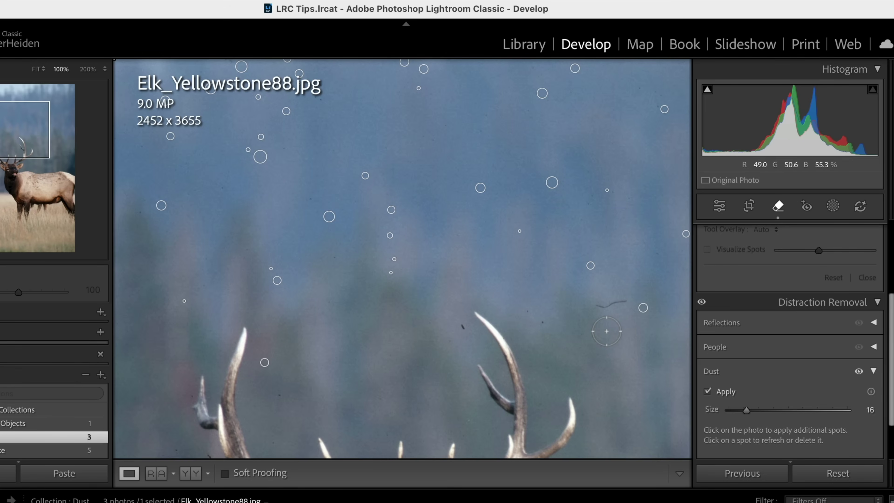
{"action": "key", "text": "super+z"}
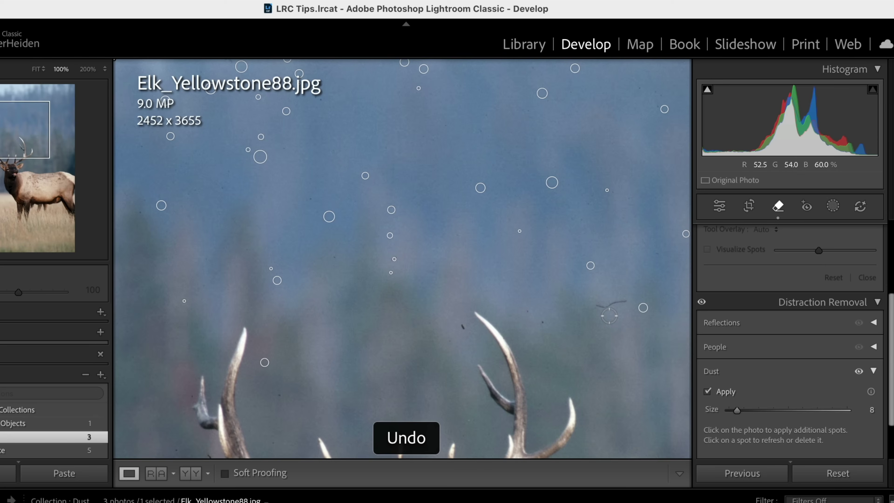
{"action": "scroll", "coordinate": [609, 311], "scroll_direction": "up", "scroll_amount": 3}
{"action": "scroll", "coordinate": [611, 307], "scroll_direction": "up", "scroll_amount": 4}
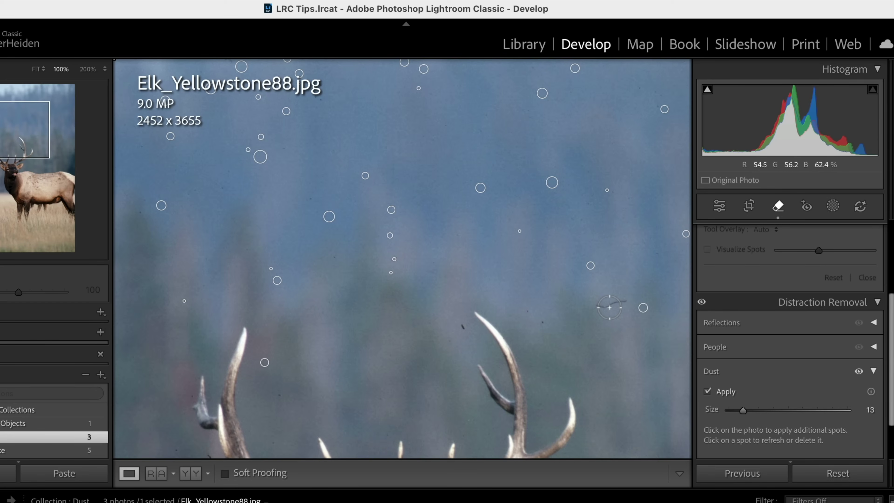
{"action": "scroll", "coordinate": [610, 305], "scroll_direction": "up", "scroll_amount": 6}
Remove the dark streak in the sky and three dark specks above and near the antlers.
{"action": "left_click", "coordinate": [611, 303]}
{"action": "scroll", "coordinate": [547, 323], "scroll_direction": "down", "scroll_amount": 1}
{"action": "scroll", "coordinate": [546, 326], "scroll_direction": "down", "scroll_amount": 10}
{"action": "left_click", "coordinate": [543, 322]}
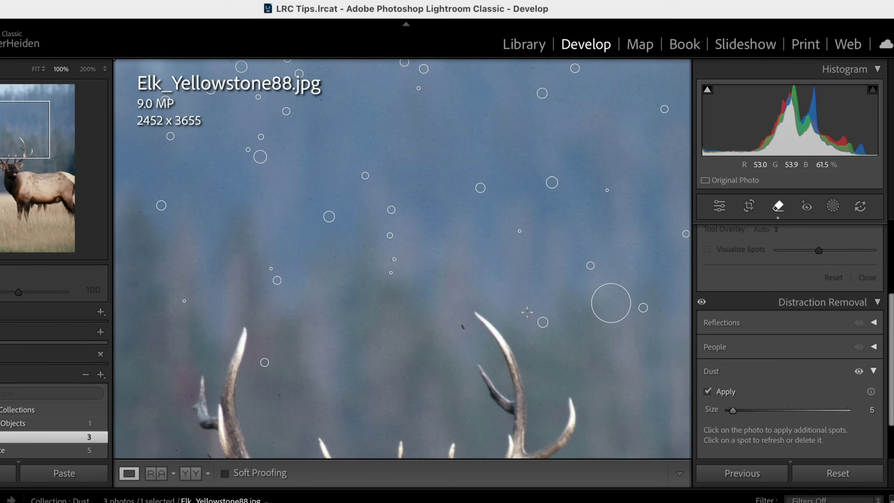
{"action": "left_click", "coordinate": [527, 312]}
{"action": "left_click", "coordinate": [463, 326]}
Remove specks in the middle and top of the sky, then fit the elk photo in view.
{"action": "left_click", "coordinate": [336, 258]}
{"action": "scroll", "coordinate": [328, 104], "scroll_direction": "up", "scroll_amount": 3}
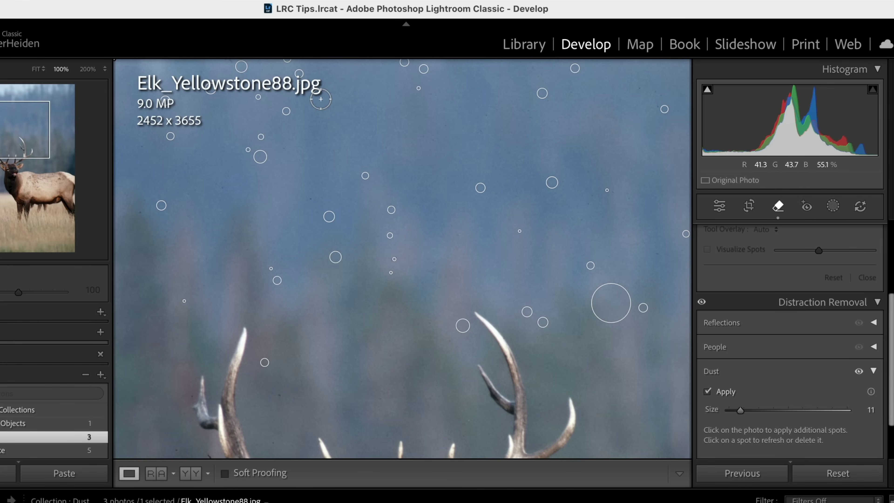
{"action": "left_click", "coordinate": [320, 99]}
{"action": "left_click", "coordinate": [442, 66]}
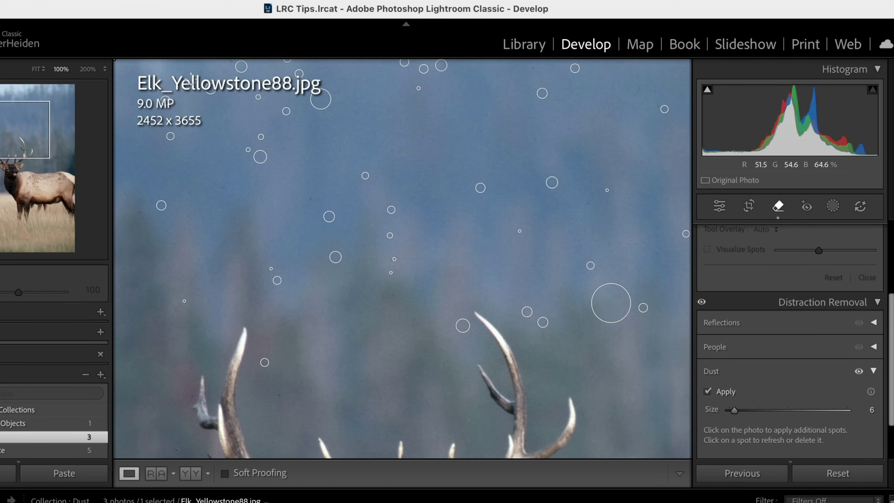
{"action": "left_click", "coordinate": [35, 69]}
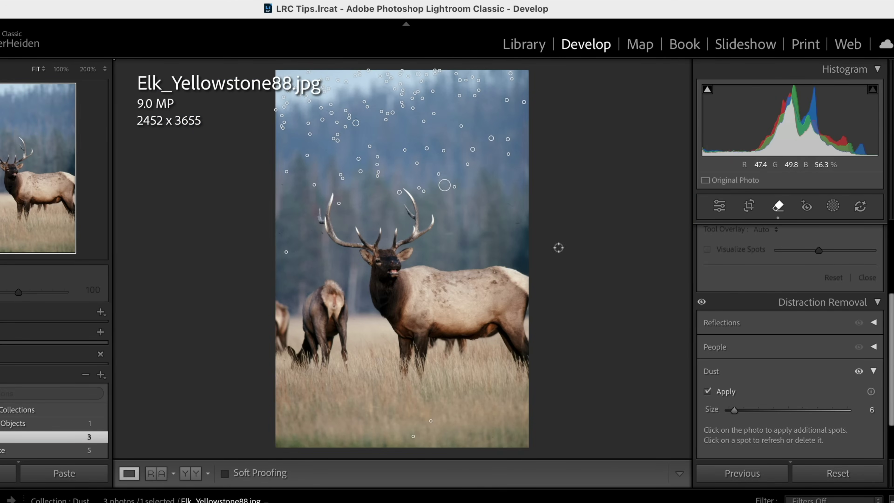
Add a size-11 dust spot at the elk photo's top right, hide Visualize Spots, and advance to Bridge.jpg.
{"action": "scroll", "coordinate": [704, 376], "scroll_direction": "down", "scroll_amount": 3}
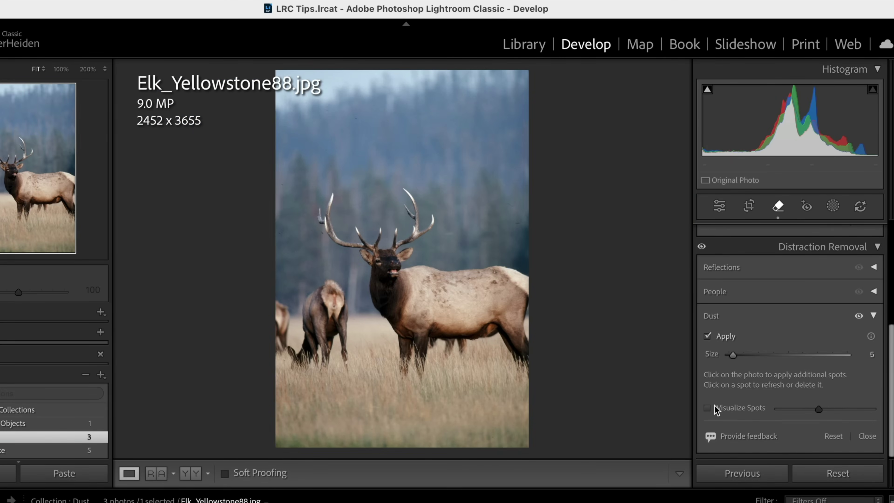
{"action": "left_click", "coordinate": [704, 409]}
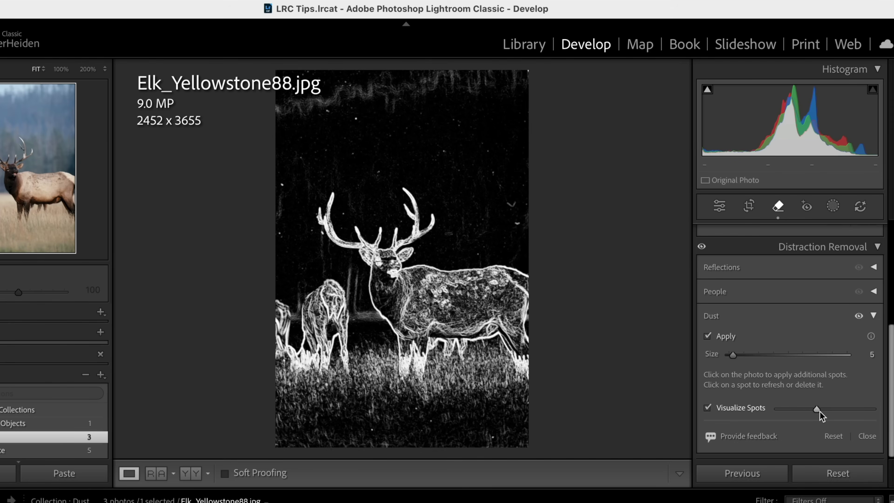
{"action": "left_click_drag", "start_coordinate": [819, 411], "coordinate": [816, 413]}
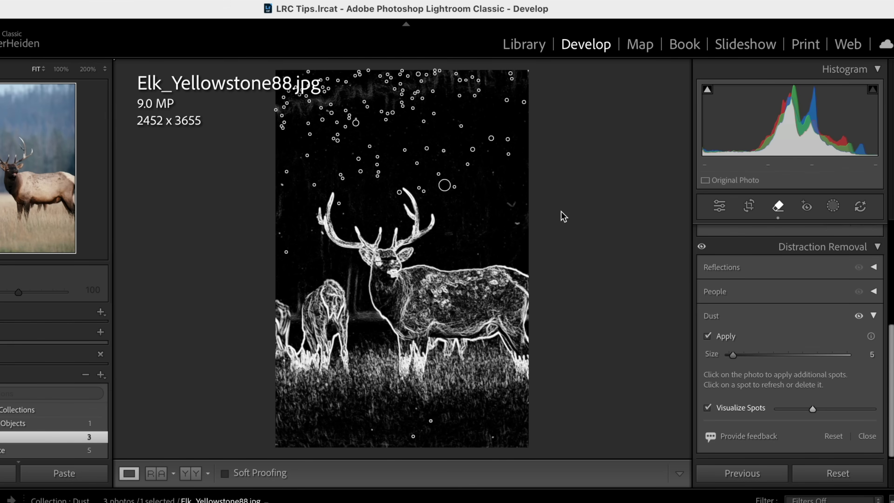
{"action": "left_click", "coordinate": [514, 205]}
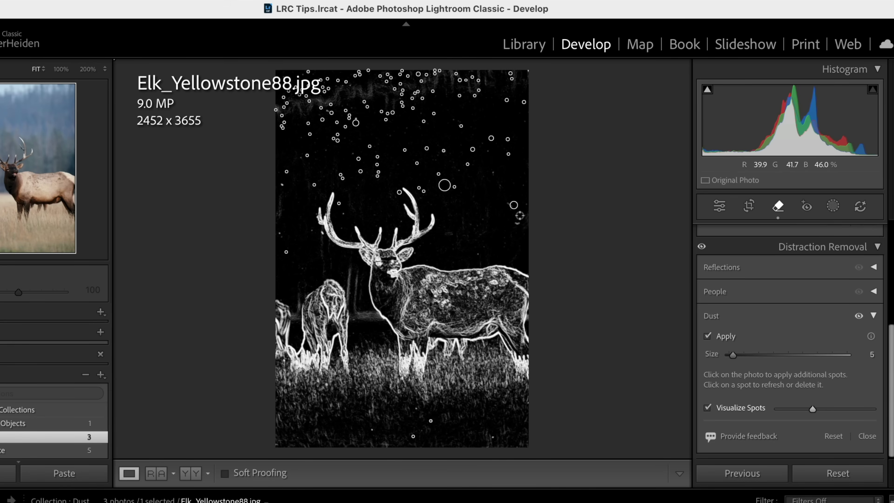
{"action": "key", "text": "super+z"}
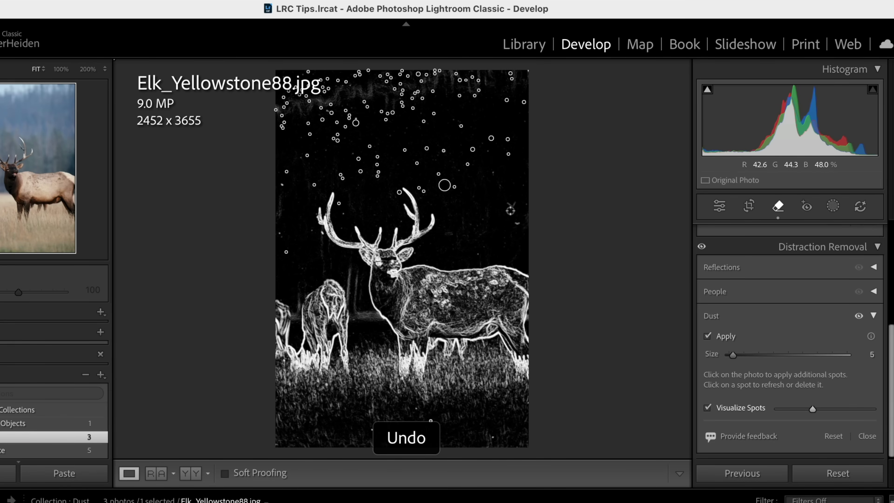
{"action": "scroll", "coordinate": [512, 204], "scroll_direction": "up", "scroll_amount": 5}
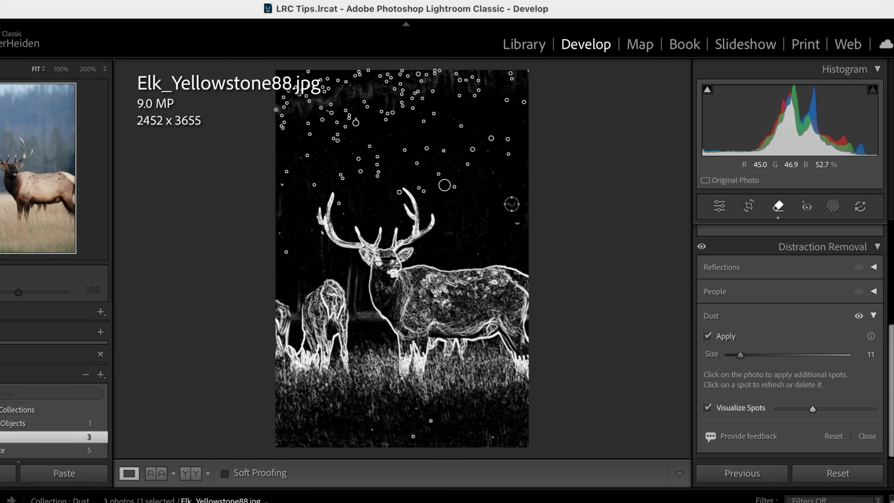
{"action": "left_click", "coordinate": [512, 205]}
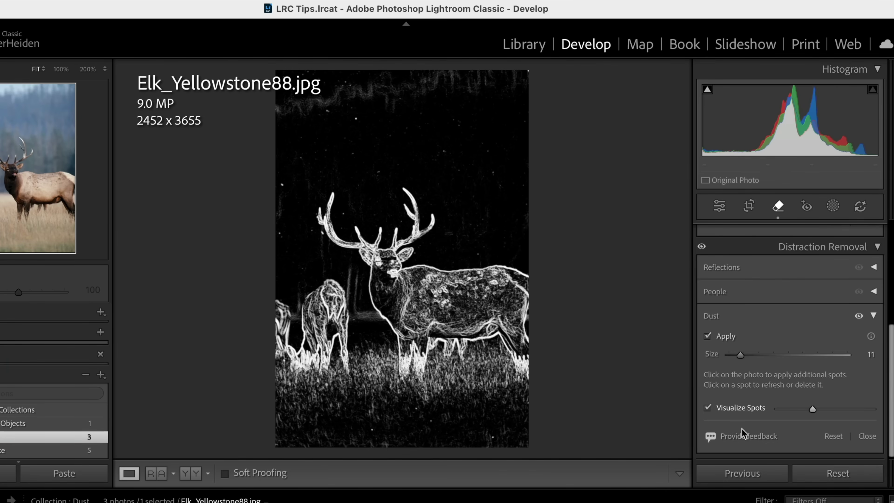
{"action": "left_click", "coordinate": [707, 407]}
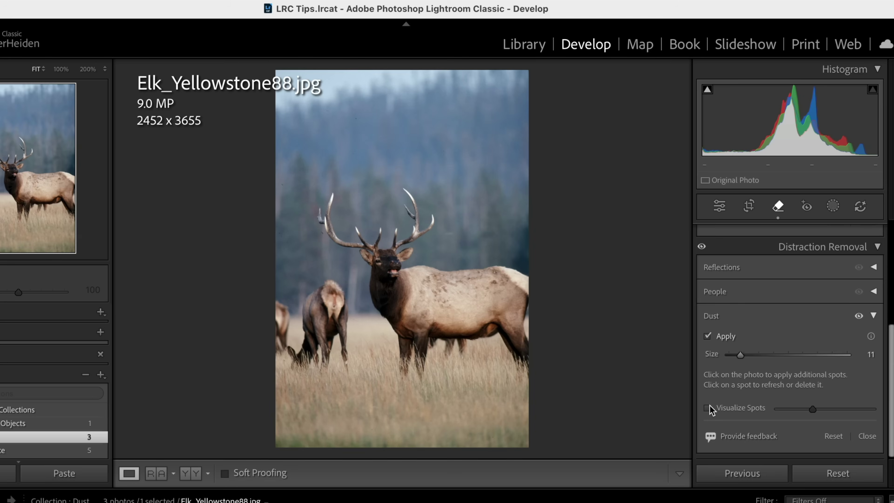
{"action": "key", "text": "Right"}
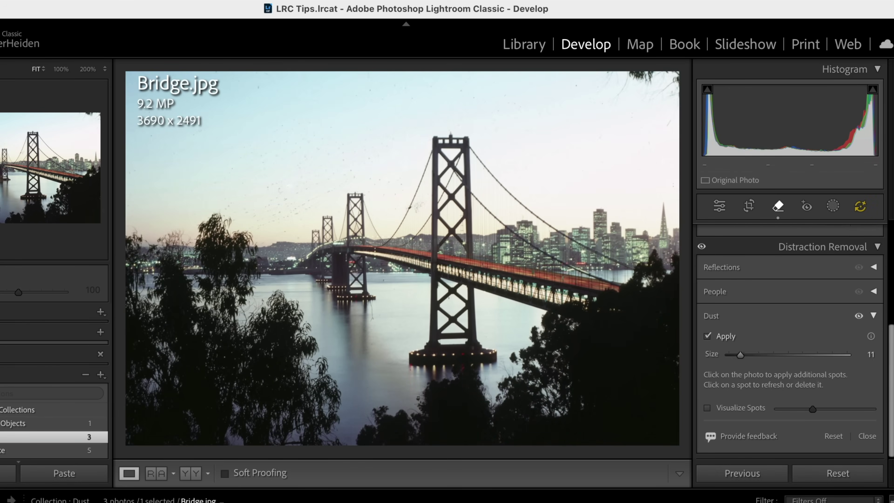
Inspect Bridge.jpg's dusty sky at 100% against the full view, then bring up the Remove tool's Dust section.
{"action": "key", "text": "q"}
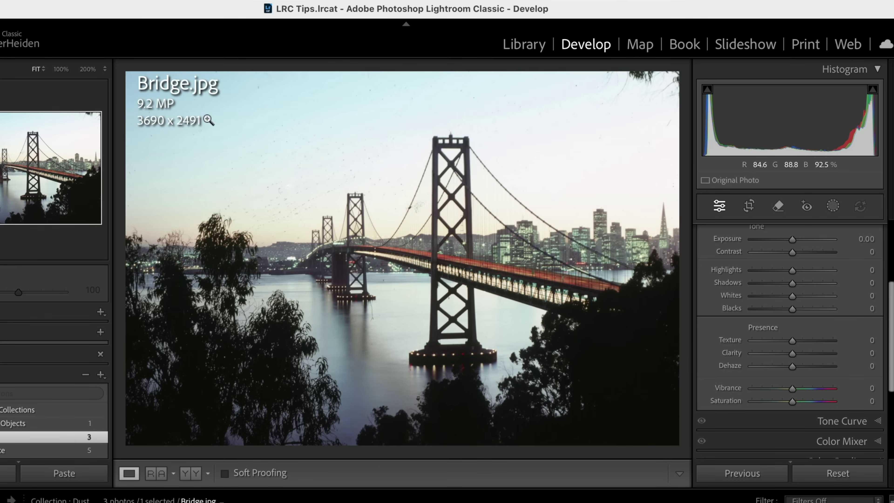
{"action": "left_click", "coordinate": [208, 119]}
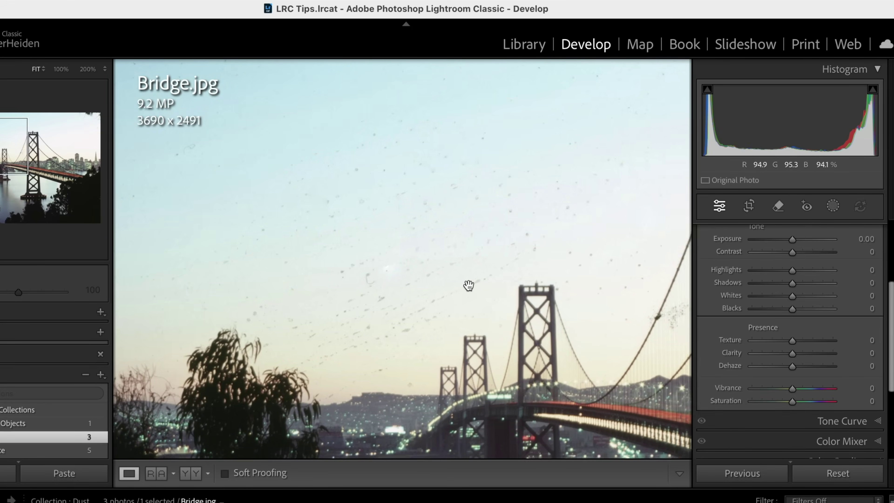
{"action": "key", "text": "z"}
{"action": "key", "text": "z"}
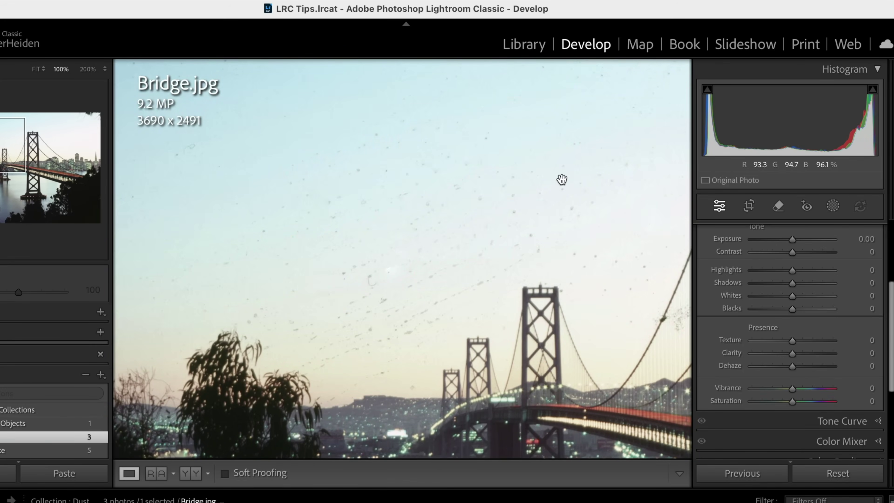
{"action": "left_click", "coordinate": [779, 205]}
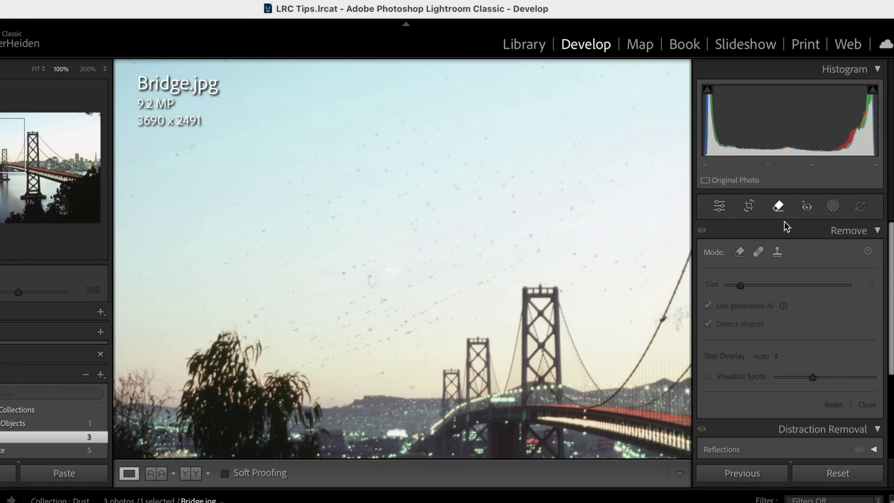
{"action": "scroll", "coordinate": [814, 454], "scroll_direction": "down", "scroll_amount": 3}
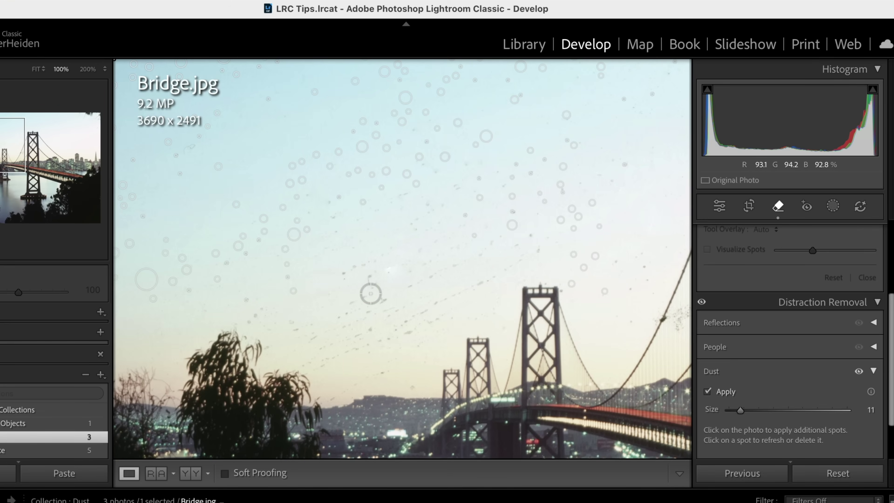
Enlarge the dust spot size to 67 and place three large spots across the mid-sky.
{"action": "scroll", "coordinate": [371, 293], "scroll_direction": "up", "scroll_amount": 8}
{"action": "scroll", "coordinate": [382, 303], "scroll_direction": "up", "scroll_amount": 12}
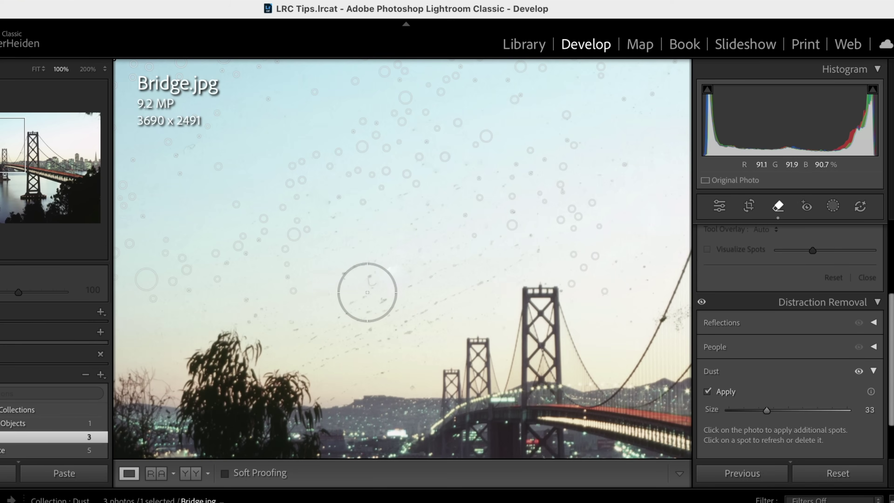
{"action": "scroll", "coordinate": [369, 288], "scroll_direction": "up", "scroll_amount": 8}
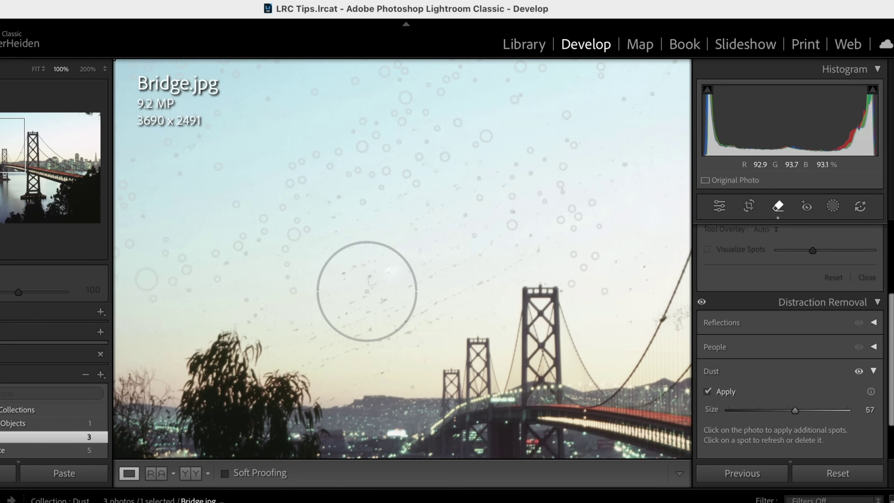
{"action": "left_click", "coordinate": [364, 303]}
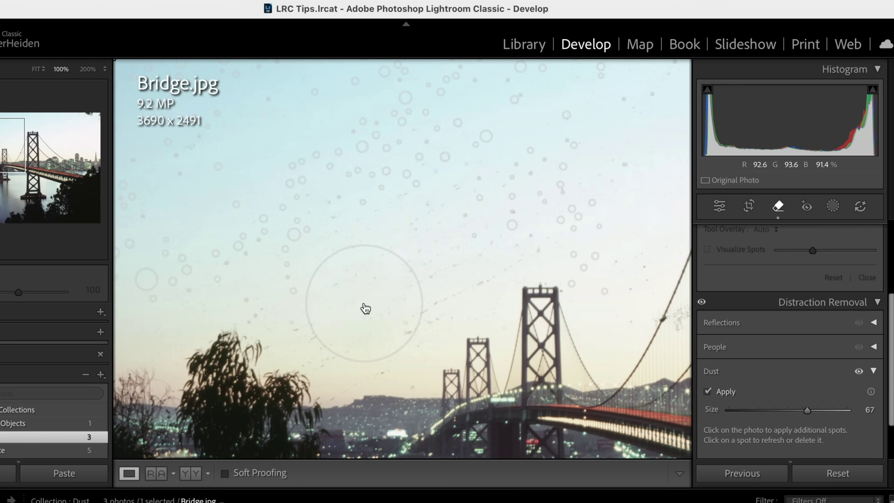
{"action": "left_click", "coordinate": [434, 287]}
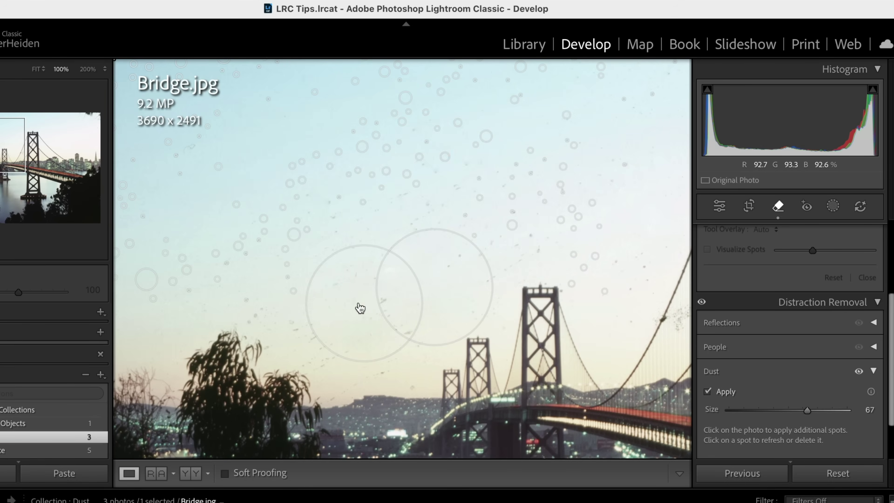
{"action": "left_click", "coordinate": [301, 301]}
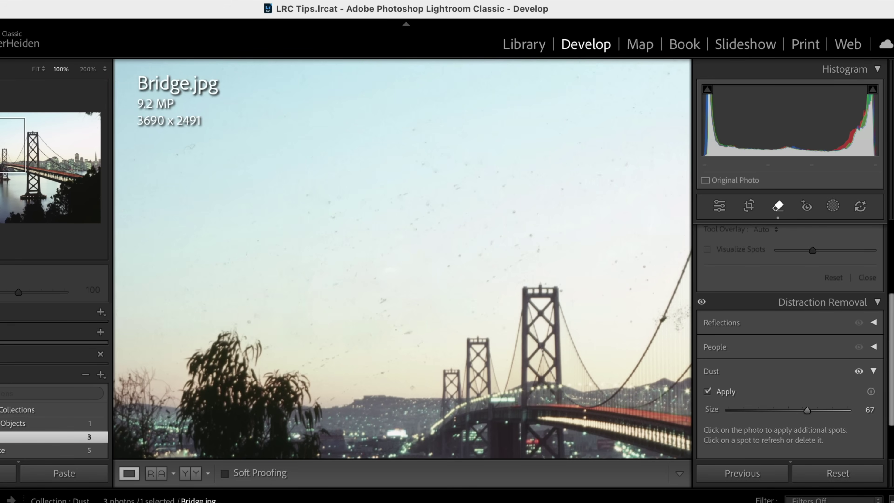
Review the dust map with Visualize Spots, shrink the brush to 62, then move to Bridge2.jpg.
{"action": "left_click_drag", "start_coordinate": [892, 369], "coordinate": [892, 401]}
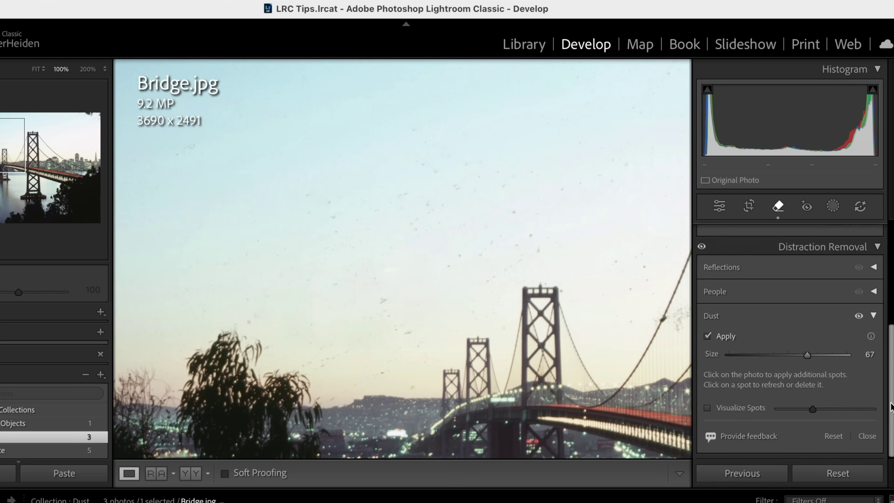
{"action": "left_click", "coordinate": [706, 407]}
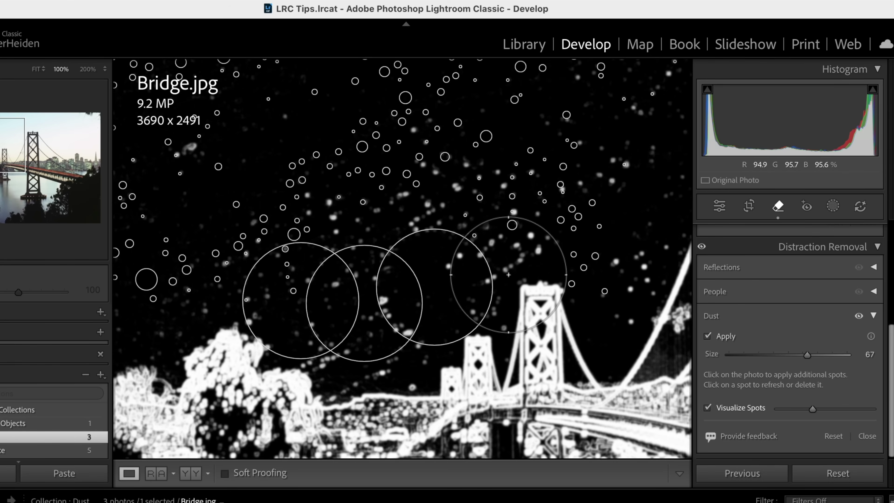
{"action": "key", "text": "bracketleft"}
{"action": "key", "text": "bracketleft"}
{"action": "key", "text": "bracketleft"}
{"action": "key", "text": "bracketleft"}
{"action": "key", "text": "bracketleft"}
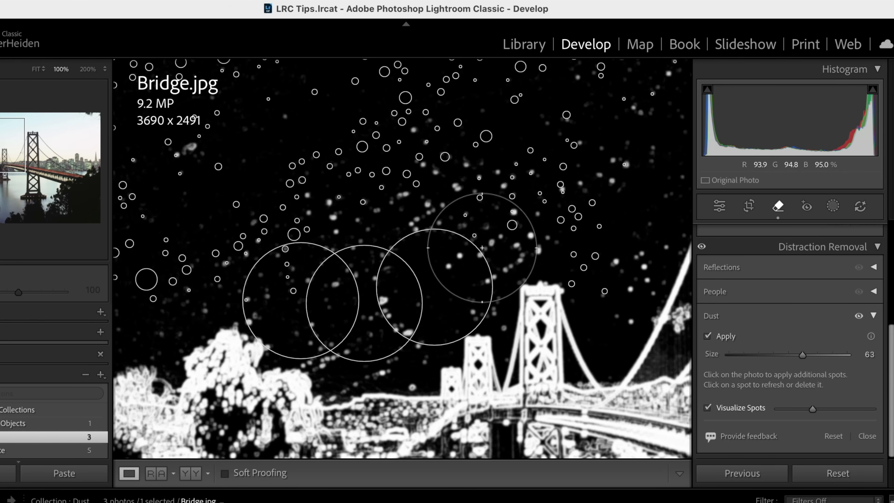
{"action": "key", "text": "a"}
{"action": "key", "text": "z"}
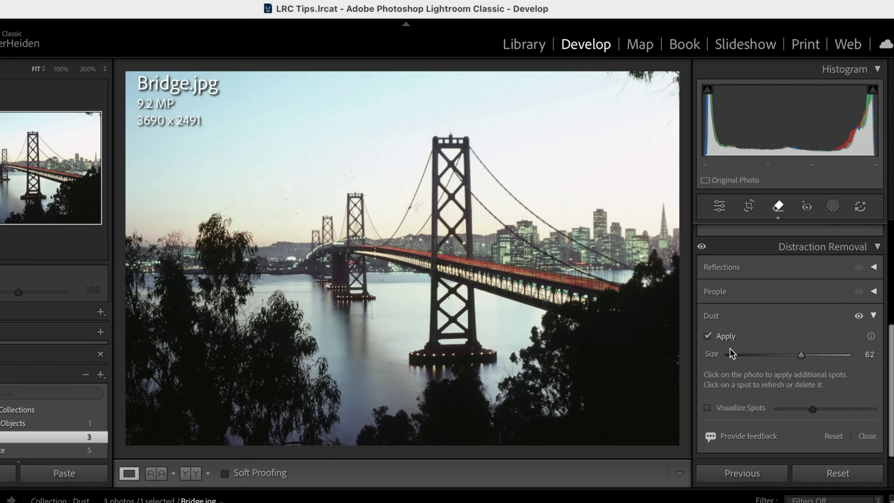
{"action": "key", "text": "q"}
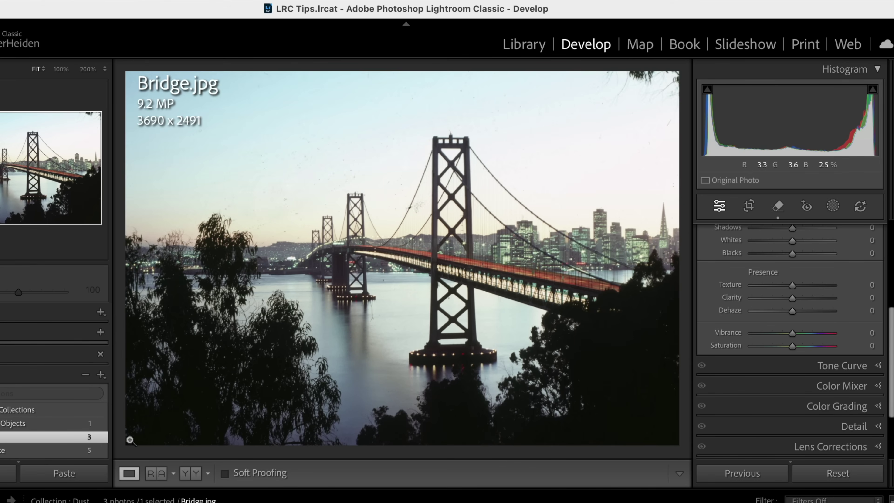
{"action": "key", "text": "Right"}
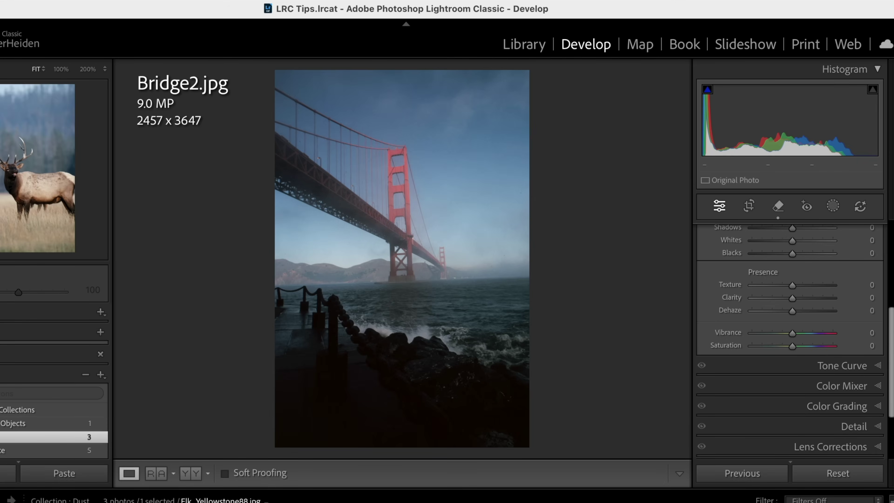
Add the elk photo to the selection and tick Dust in Sync Settings, then cancel.
{"action": "left_click", "coordinate": [299, 502], "text": "super"}
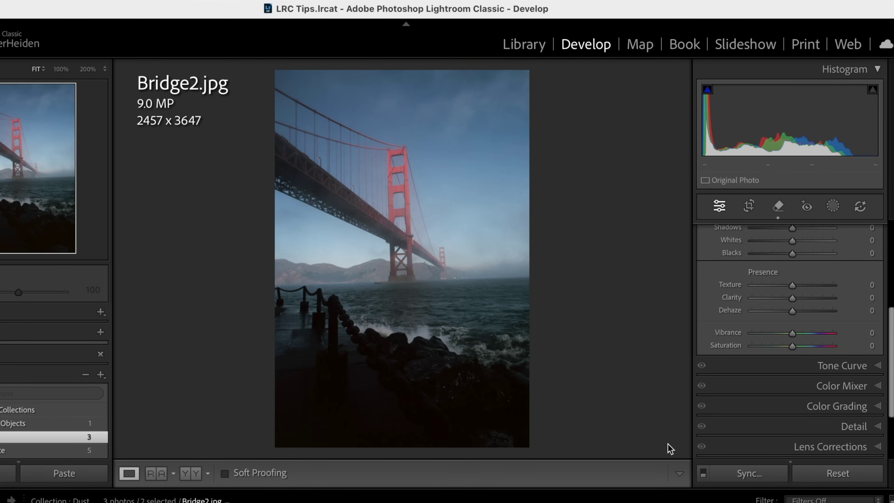
{"action": "left_click", "coordinate": [743, 473]}
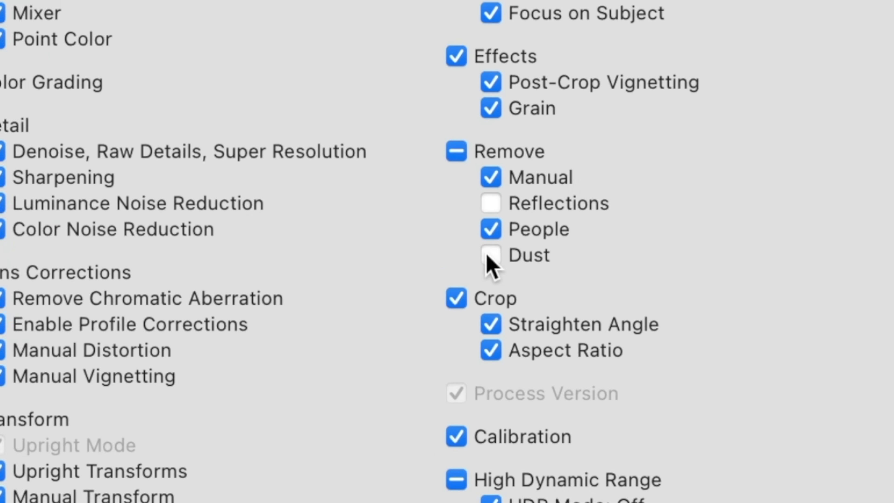
{"action": "left_click", "coordinate": [489, 256]}
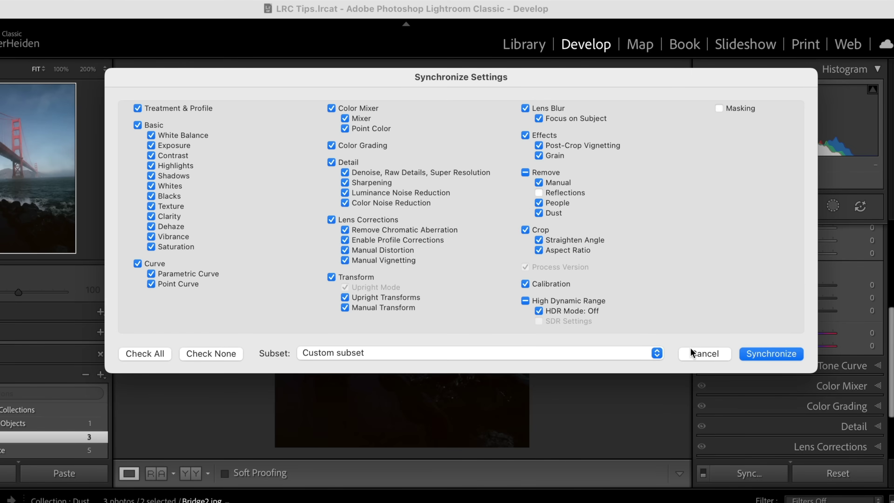
{"action": "left_click", "coordinate": [692, 354]}
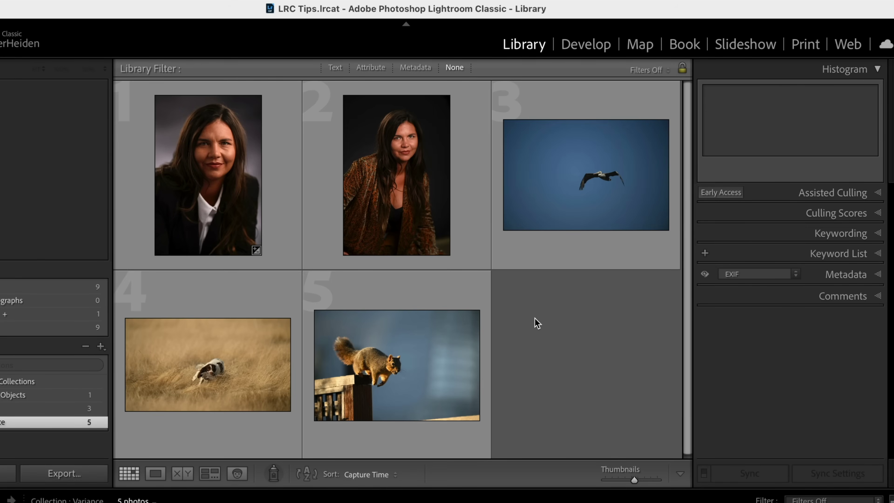
Switch to Develop, expand Color Mixer, and sample the cheek skin tone as a Point Color.
{"action": "left_click", "coordinate": [585, 45]}
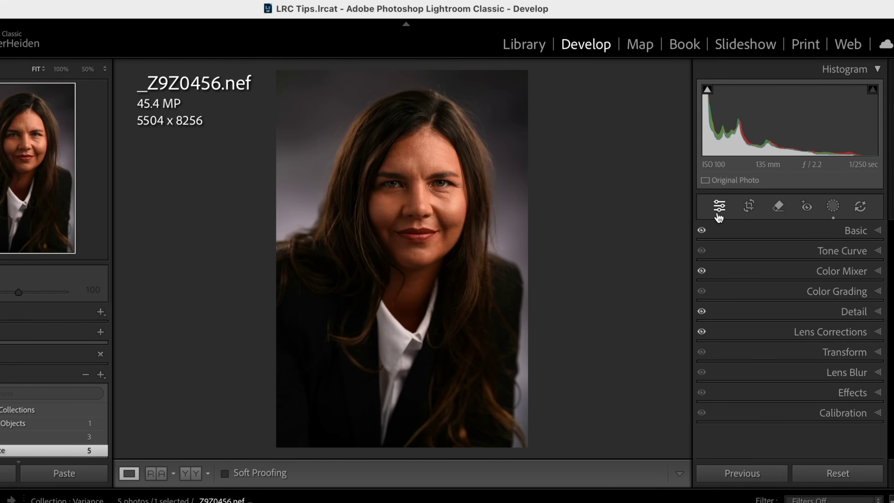
{"action": "left_click", "coordinate": [880, 273]}
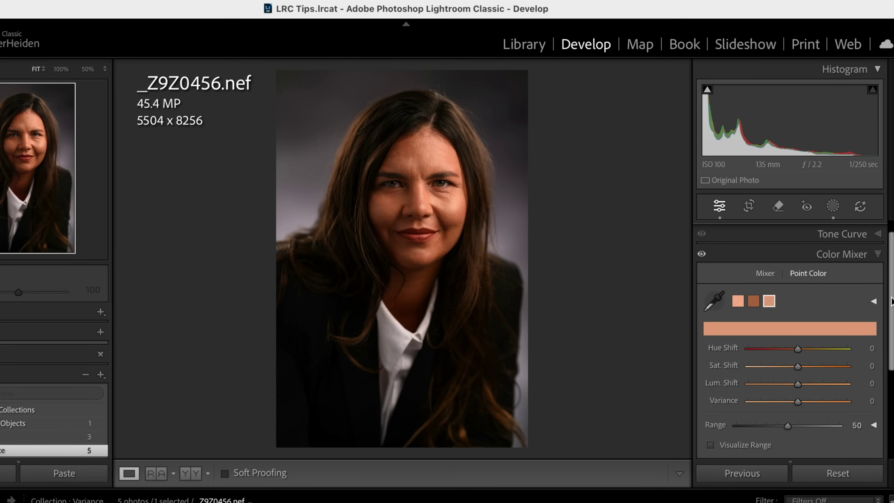
{"action": "scroll", "coordinate": [830, 290], "scroll_direction": "down", "scroll_amount": 3}
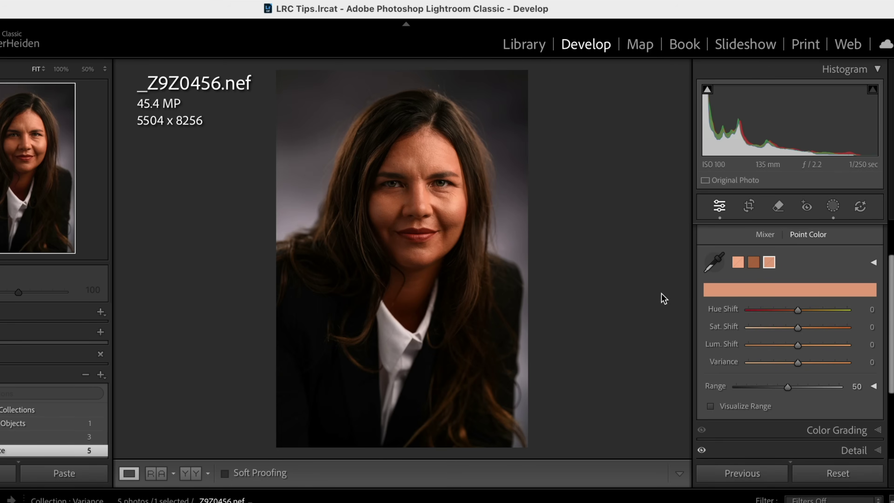
{"action": "left_click", "coordinate": [715, 263]}
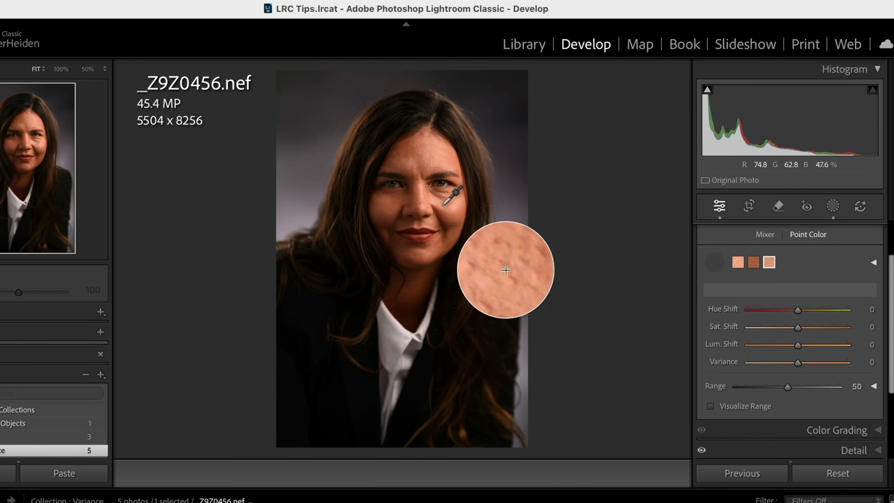
{"action": "left_click", "coordinate": [394, 203]}
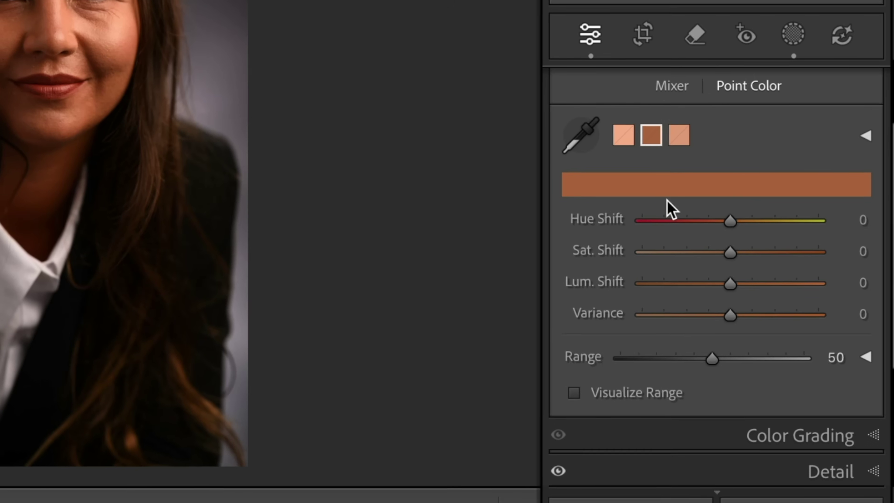
Expand the hue and saturation picker and sample two more skin colours from the face.
{"action": "left_click", "coordinate": [862, 136]}
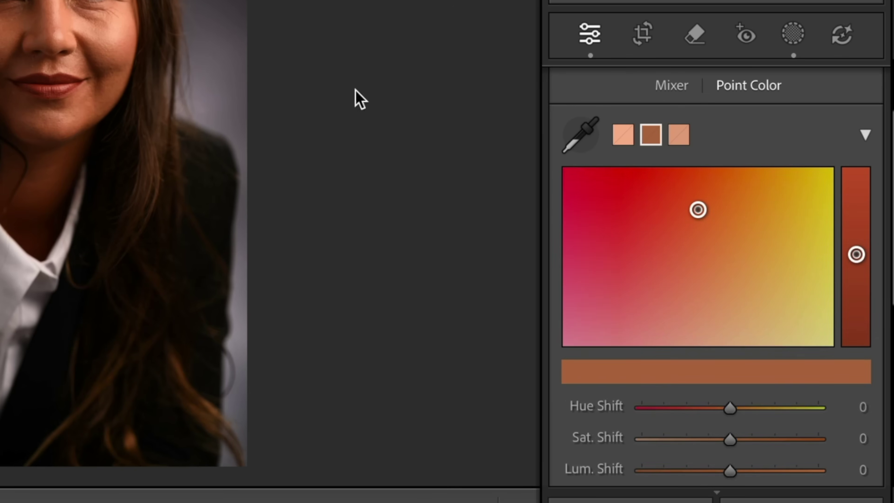
{"action": "left_click", "coordinate": [580, 134]}
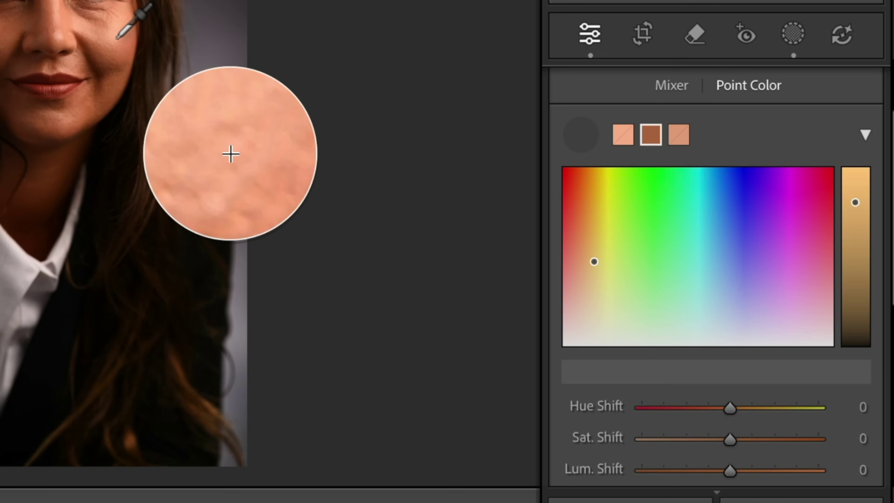
{"action": "left_click", "coordinate": [232, 152]}
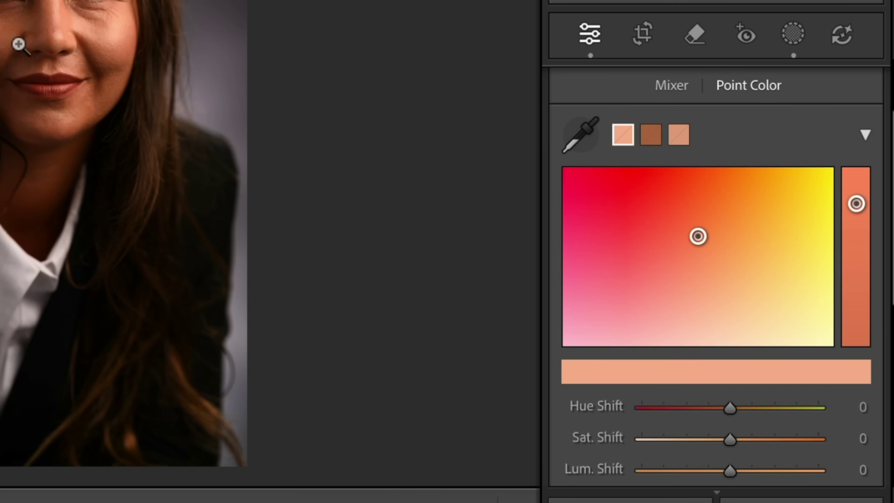
{"action": "left_click", "coordinate": [568, 132]}
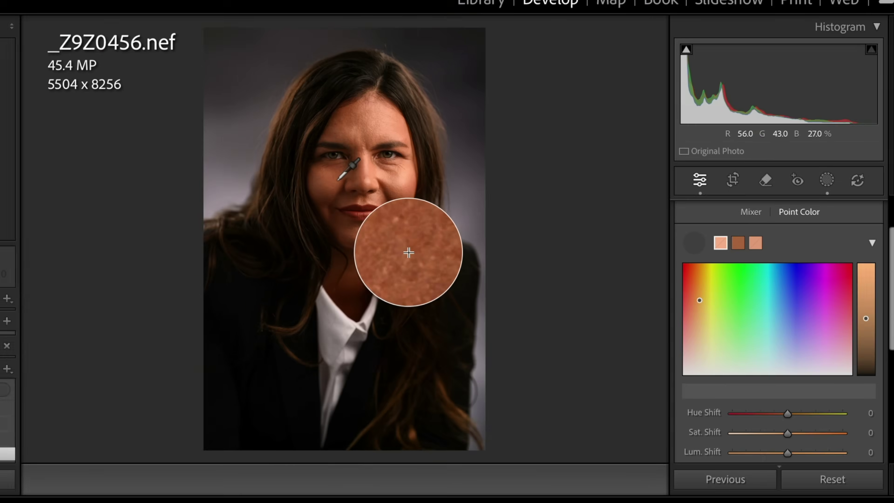
{"action": "left_click", "coordinate": [104, 76]}
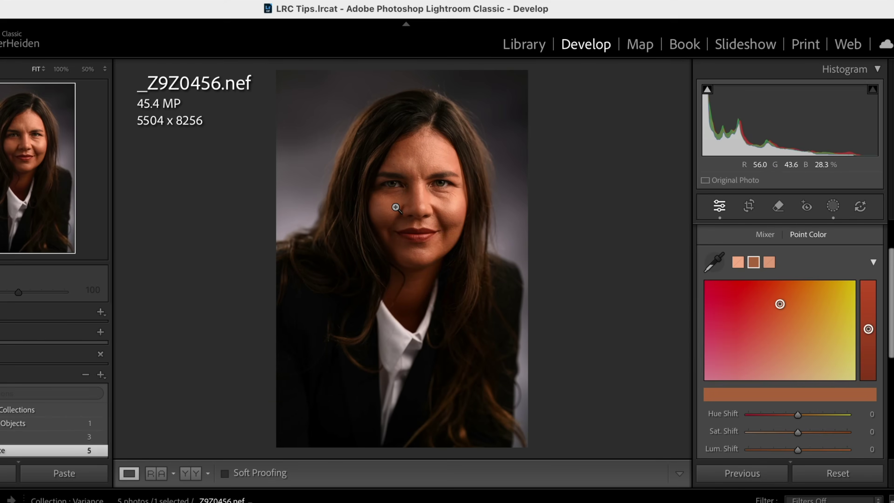
Try a -11 hue shift on the skin colour, then reset Hue Shift and Sat. Shift to 0.
{"action": "scroll", "coordinate": [774, 312], "scroll_direction": "down", "scroll_amount": 5}
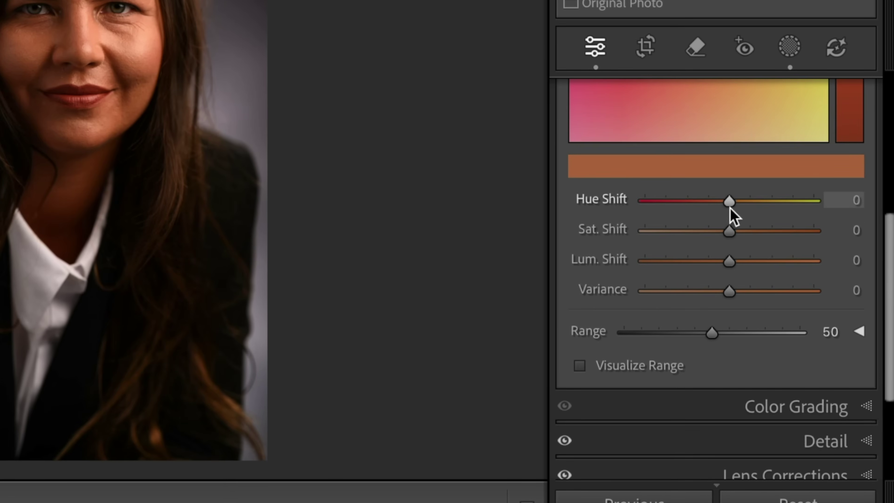
{"action": "left_click_drag", "start_coordinate": [729, 207], "coordinate": [710, 248]}
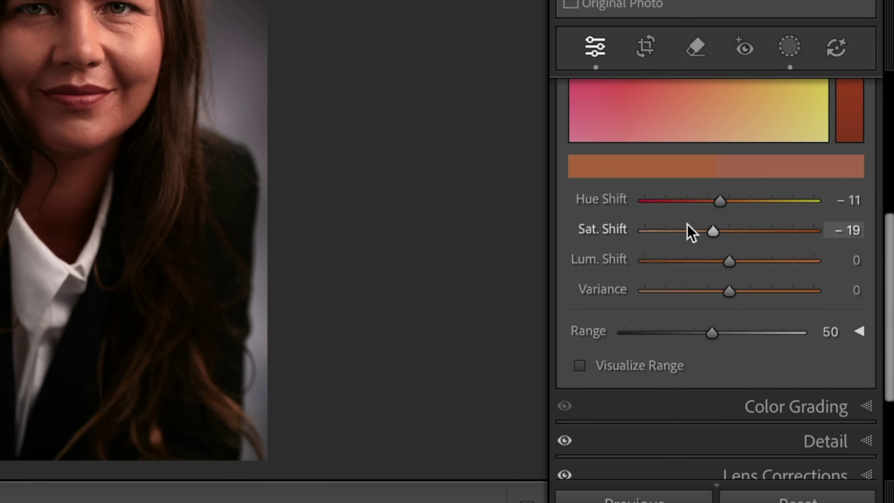
{"action": "scroll", "coordinate": [689, 235], "scroll_direction": "up", "scroll_amount": 5}
{"action": "scroll", "coordinate": [661, 333], "scroll_direction": "down", "scroll_amount": 5}
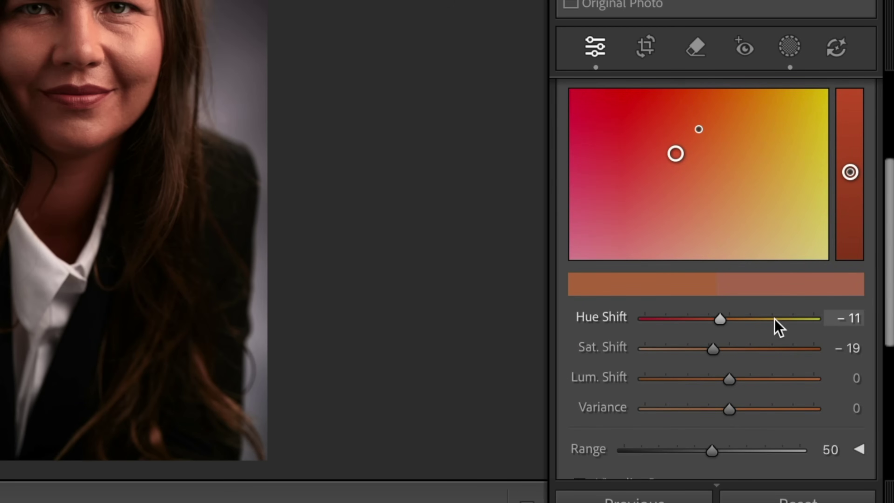
{"action": "double_click", "coordinate": [598, 316]}
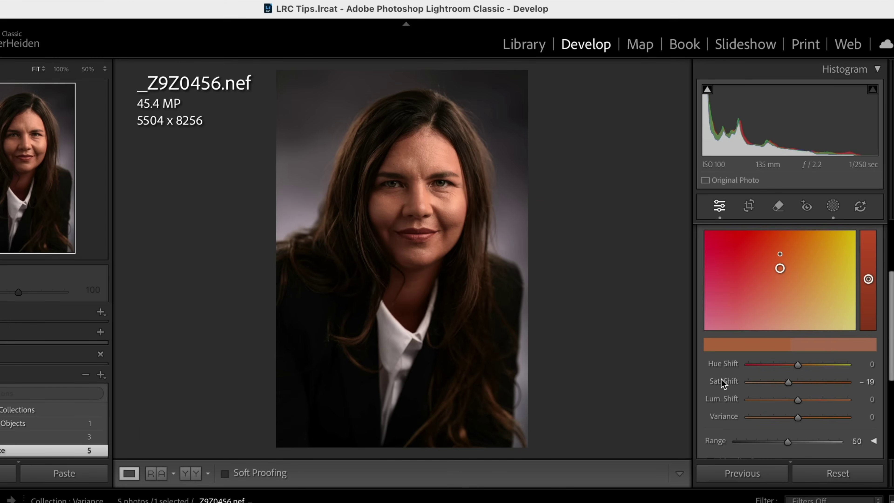
{"action": "double_click", "coordinate": [722, 382]}
Reduce the sampled skin colour's Variance to -44.
{"action": "scroll", "coordinate": [725, 384], "scroll_direction": "up", "scroll_amount": 2}
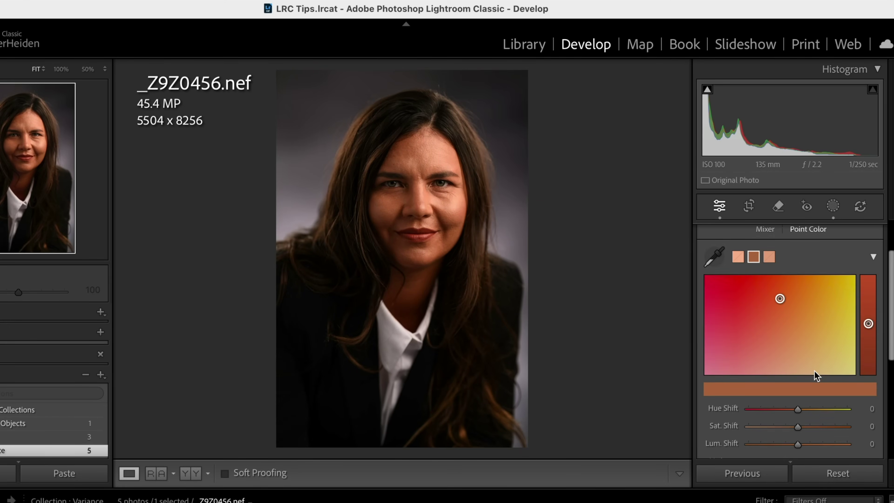
{"action": "scroll", "coordinate": [814, 370], "scroll_direction": "down", "scroll_amount": 2}
{"action": "scroll", "coordinate": [809, 371], "scroll_direction": "down", "scroll_amount": 2}
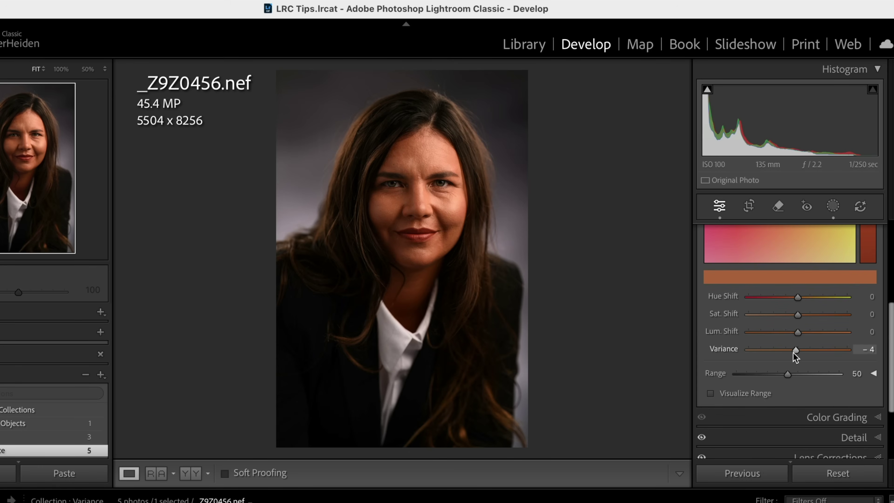
{"action": "left_click_drag", "start_coordinate": [747, 350], "coordinate": [776, 351]}
Zoom to 50% on the face, test skin Variance at -100 and 100, then settle at -59.
{"action": "left_click", "coordinate": [411, 255]}
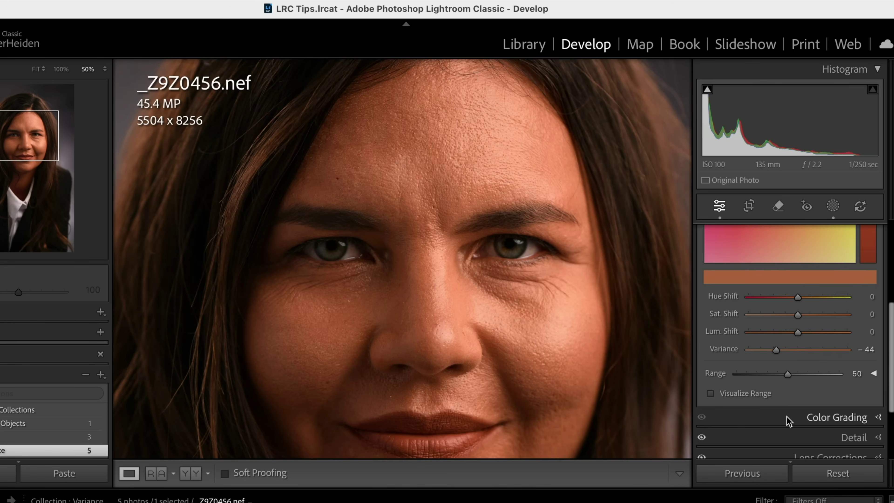
{"action": "left_click_drag", "start_coordinate": [777, 350], "coordinate": [748, 350]}
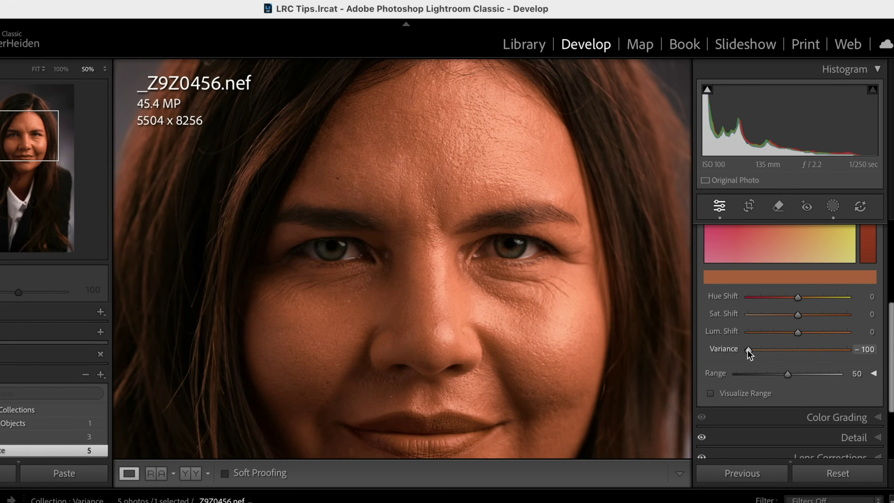
{"action": "left_click_drag", "start_coordinate": [773, 349], "coordinate": [846, 350]}
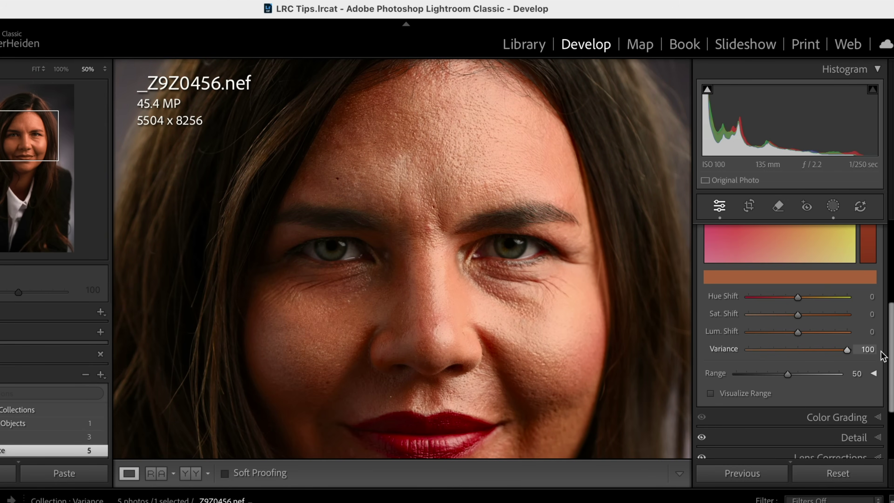
{"action": "left_click_drag", "start_coordinate": [825, 360], "coordinate": [795, 372]}
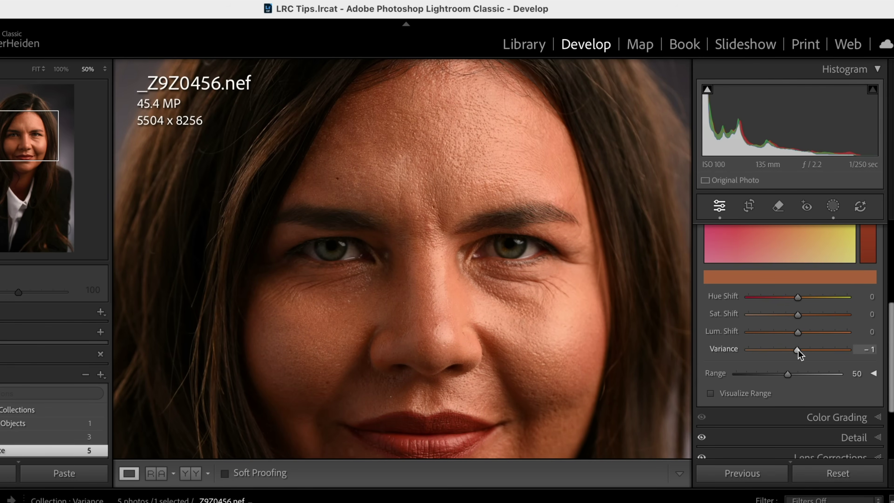
{"action": "left_click_drag", "start_coordinate": [794, 350], "coordinate": [769, 351]}
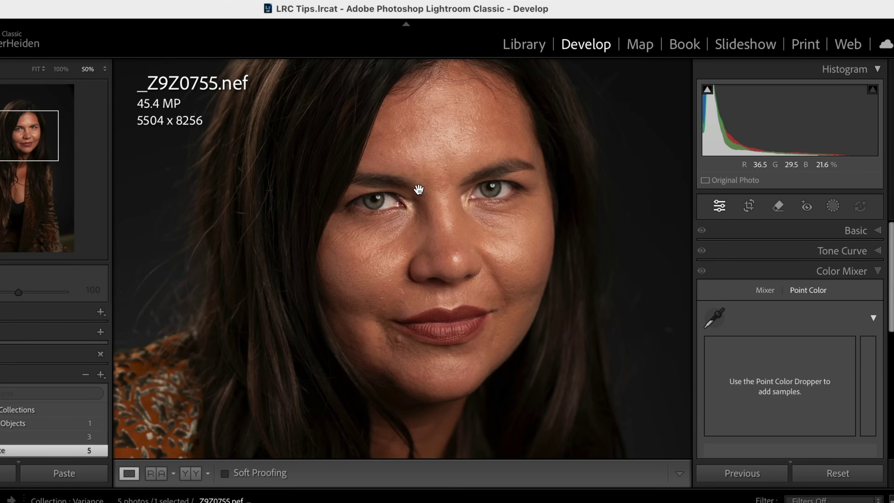
Create Mask 1 from Person 1's facial skin and body skin.
{"action": "left_click", "coordinate": [832, 206]}
{"action": "scroll", "coordinate": [743, 382], "scroll_direction": "down", "scroll_amount": 2}
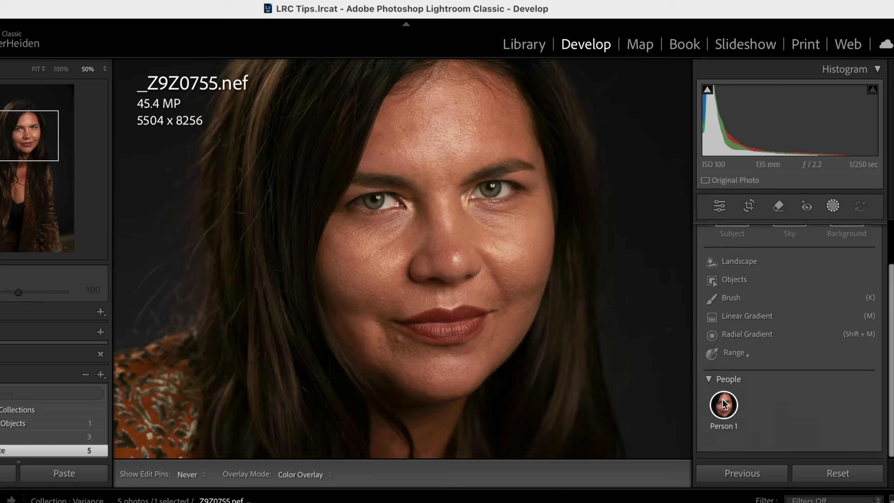
{"action": "left_click", "coordinate": [725, 401]}
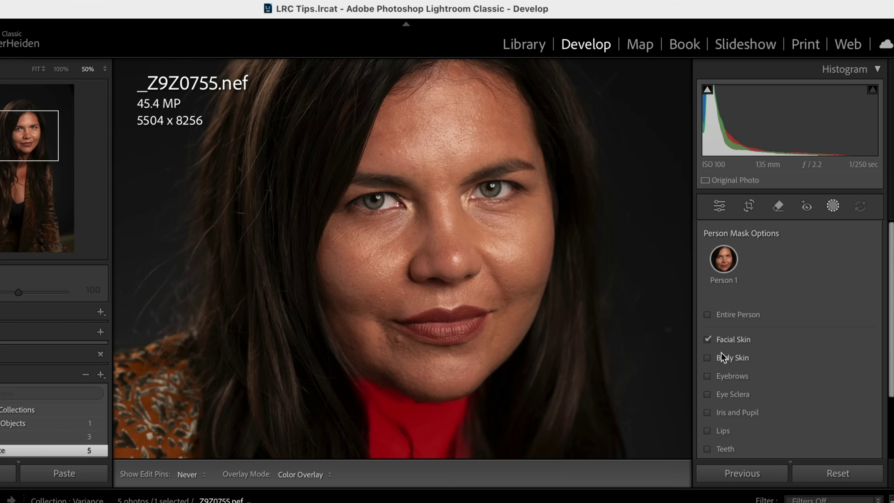
{"action": "left_click", "coordinate": [707, 358]}
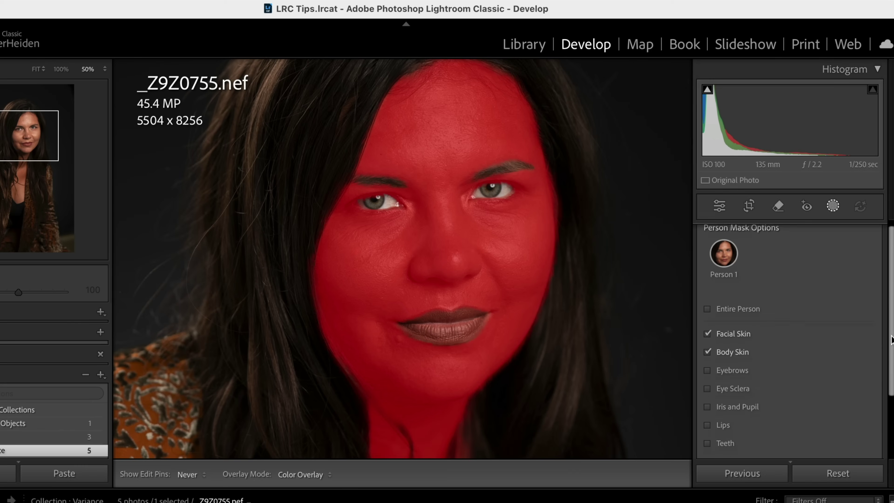
{"action": "left_click_drag", "start_coordinate": [889, 329], "coordinate": [884, 392]}
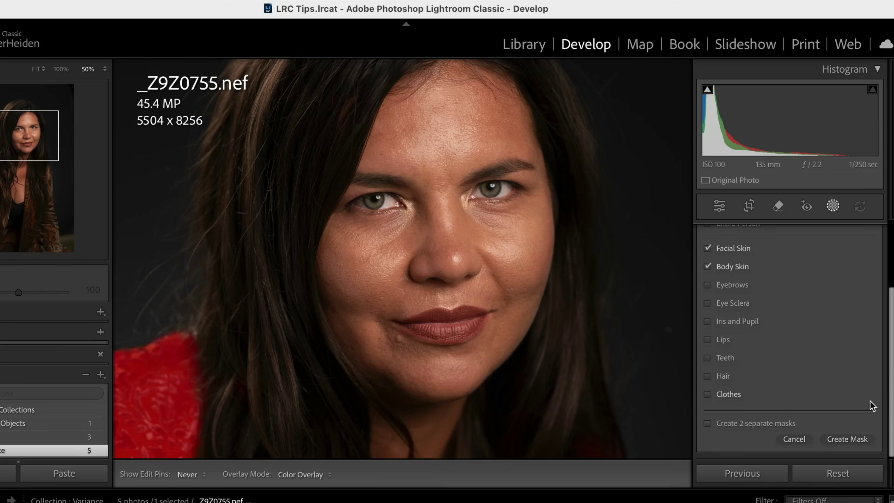
{"action": "left_click", "coordinate": [847, 438]}
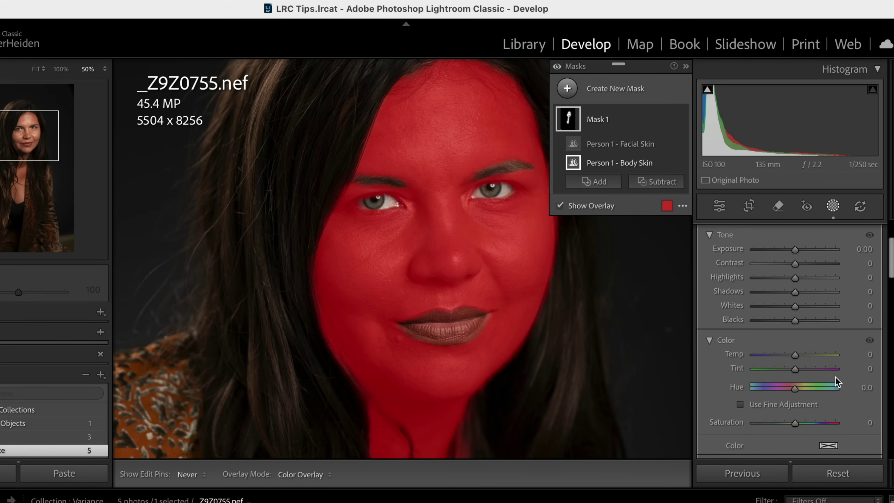
Sample the cheek colour inside the skin mask and lower its Variance to about -98.
{"action": "scroll", "coordinate": [838, 382], "scroll_direction": "down", "scroll_amount": 5}
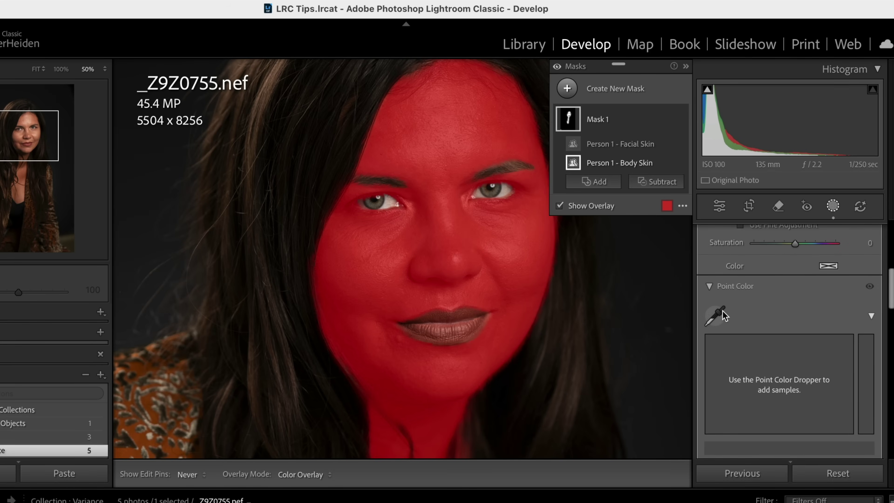
{"action": "left_click", "coordinate": [715, 315]}
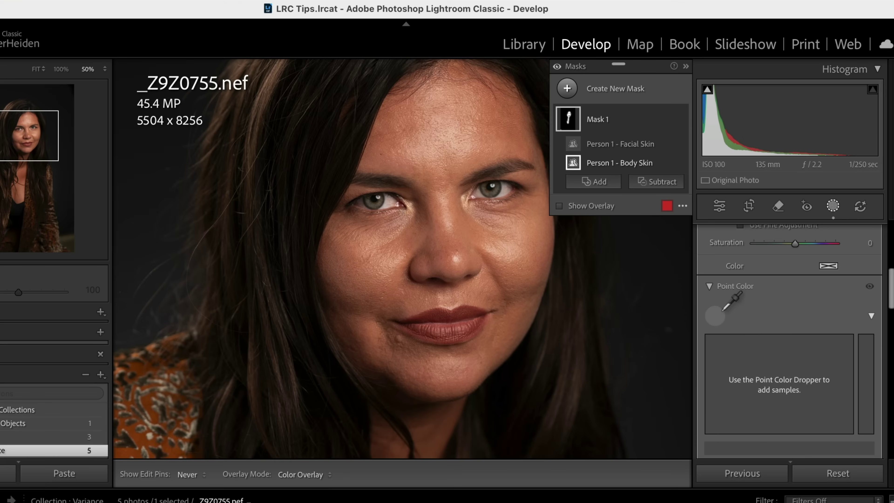
{"action": "left_click", "coordinate": [537, 252]}
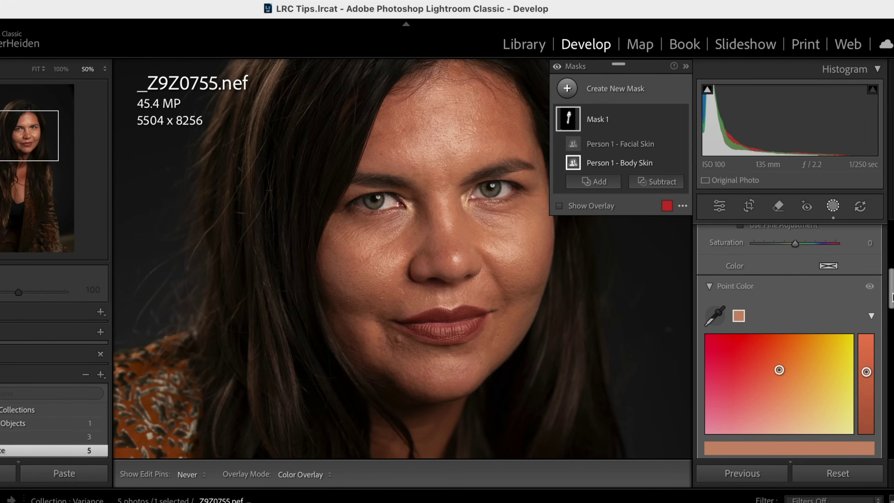
{"action": "left_click_drag", "start_coordinate": [892, 296], "coordinate": [891, 317]}
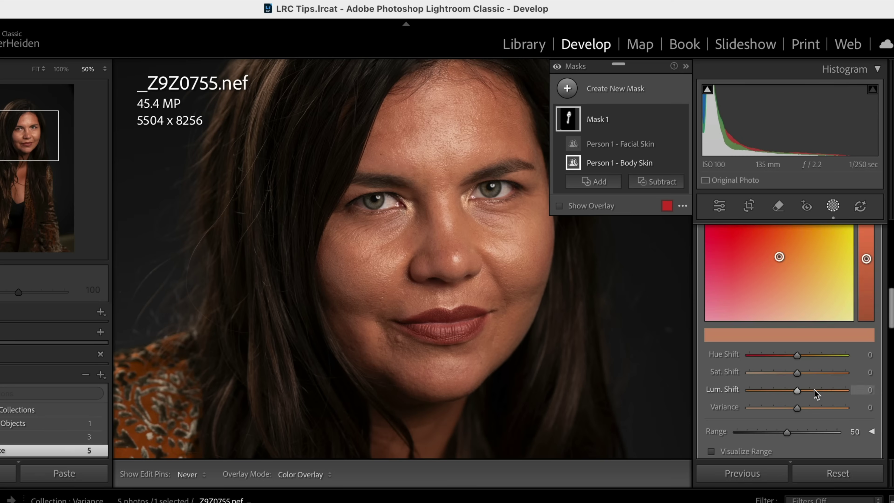
{"action": "left_click_drag", "start_coordinate": [798, 407], "coordinate": [870, 423]}
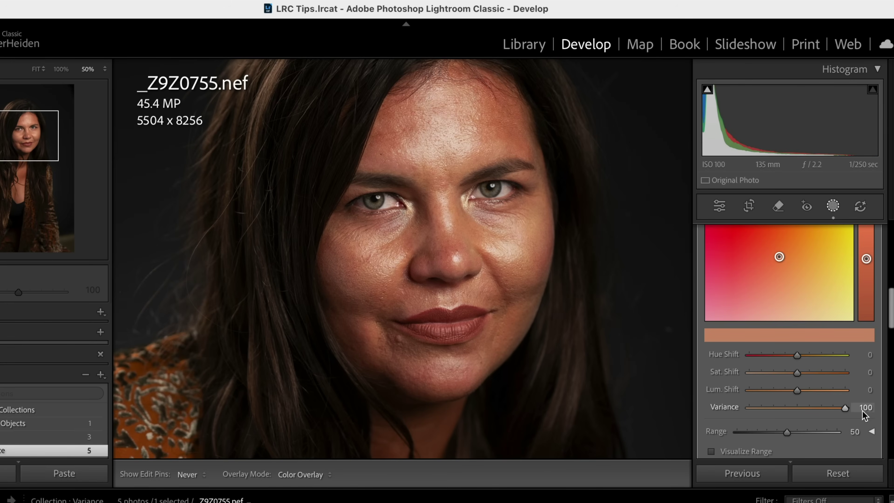
{"action": "left_click_drag", "start_coordinate": [839, 402], "coordinate": [752, 409]}
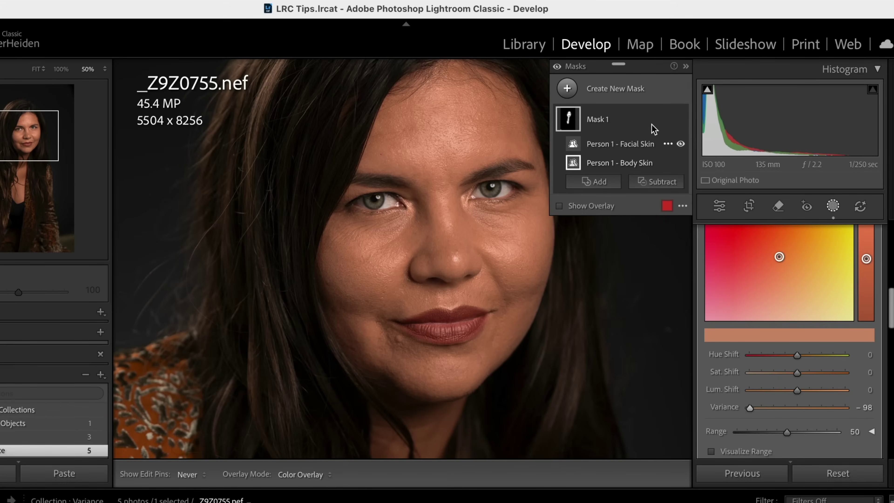
Toggle the mask's adjustments off and on twice to compare the result.
{"action": "left_click", "coordinate": [556, 67]}
{"action": "left_click", "coordinate": [556, 67]}
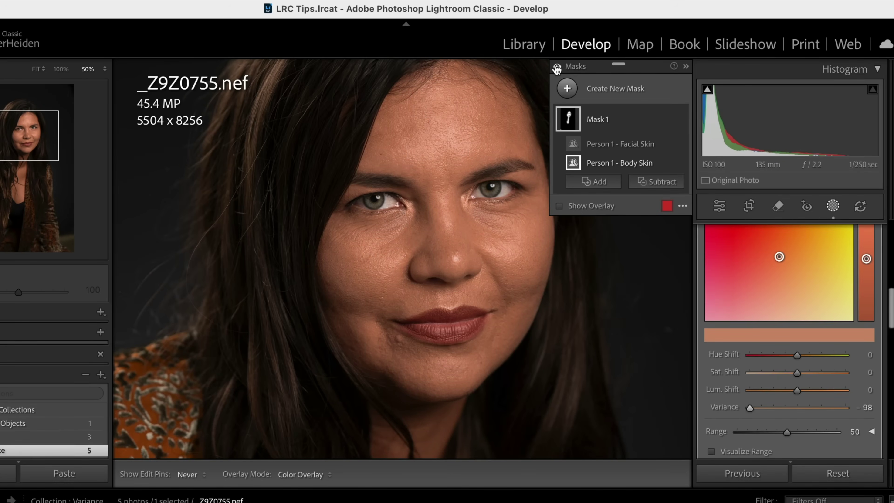
{"action": "left_click", "coordinate": [556, 67]}
{"action": "left_click", "coordinate": [556, 67]}
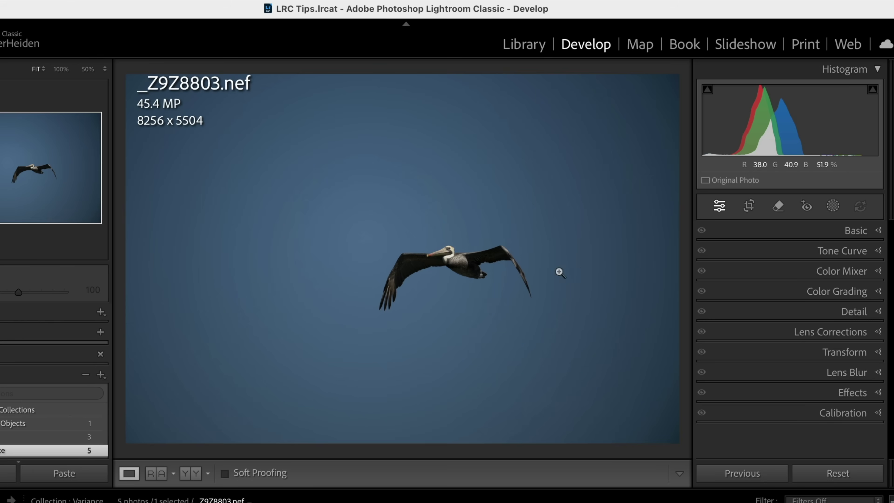
Sample the blue sky behind the pelican as a Point Color, set Variance to -81, and compare before/after.
{"action": "left_click", "coordinate": [878, 273]}
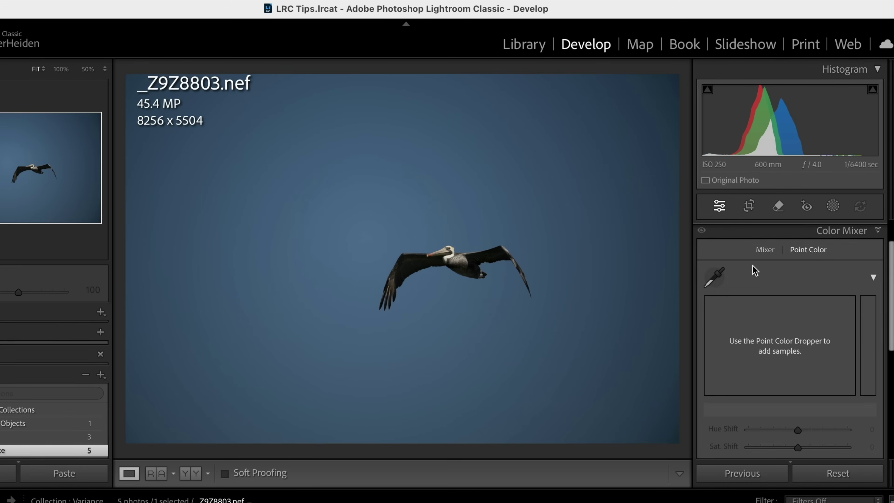
{"action": "left_click", "coordinate": [715, 277]}
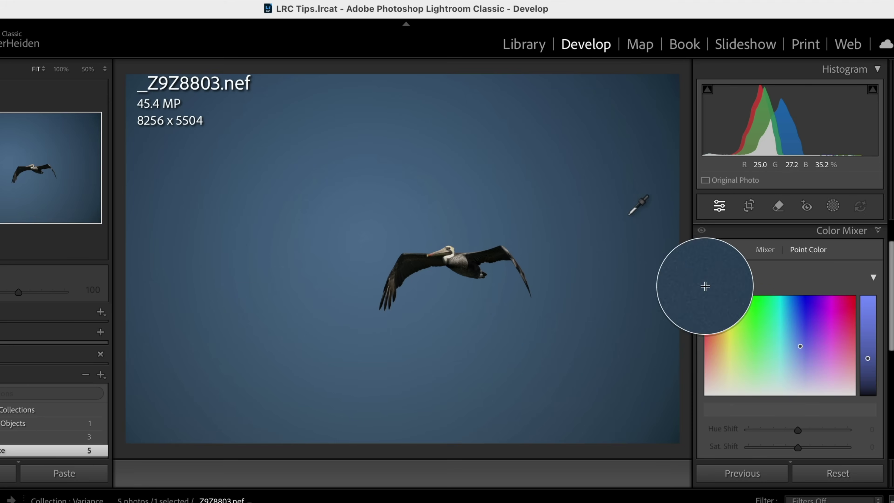
{"action": "left_click", "coordinate": [648, 233]}
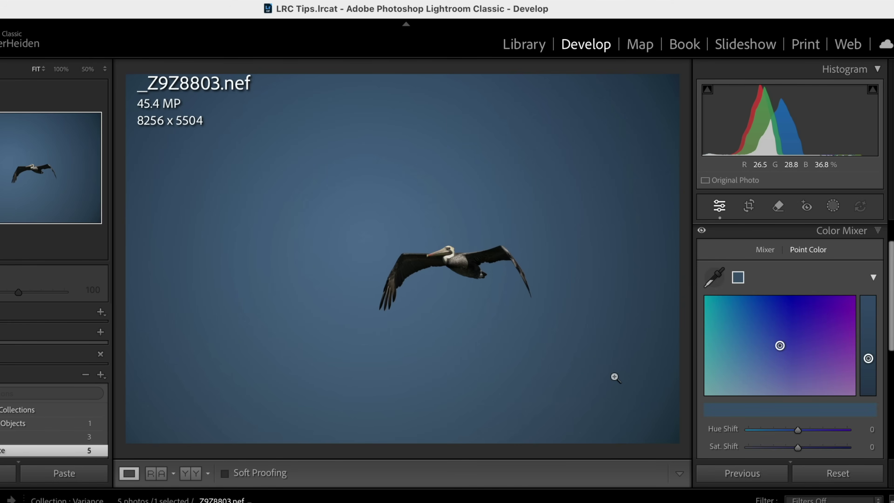
{"action": "scroll", "coordinate": [724, 368], "scroll_direction": "down", "scroll_amount": 4}
{"action": "scroll", "coordinate": [725, 363], "scroll_direction": "up", "scroll_amount": 2}
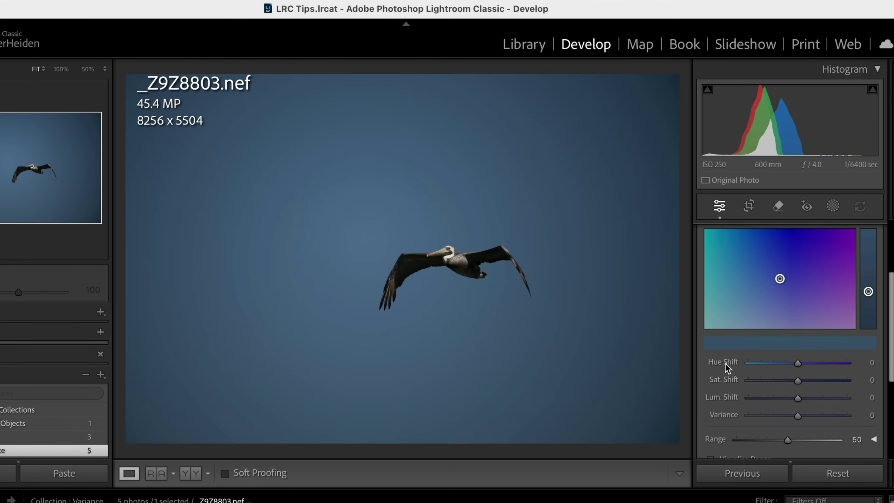
{"action": "scroll", "coordinate": [780, 304], "scroll_direction": "up", "scroll_amount": 2}
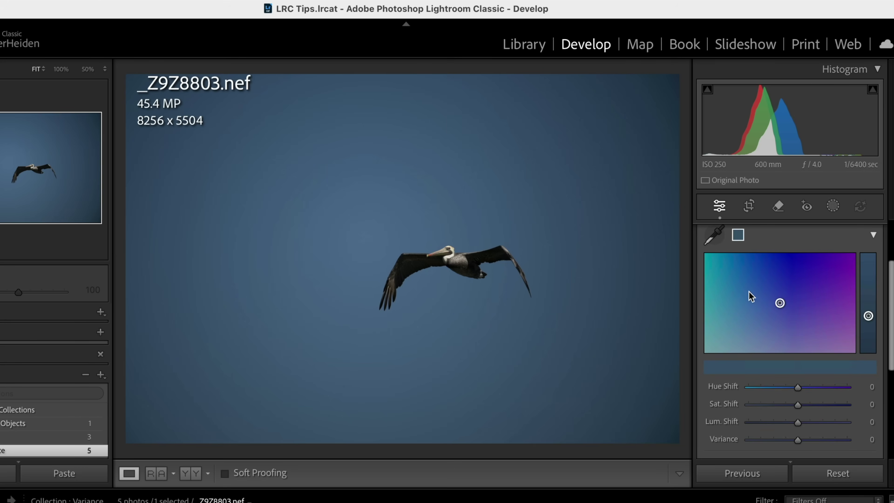
{"action": "scroll", "coordinate": [748, 306], "scroll_direction": "down", "scroll_amount": 1}
{"action": "scroll", "coordinate": [742, 317], "scroll_direction": "down", "scroll_amount": 3}
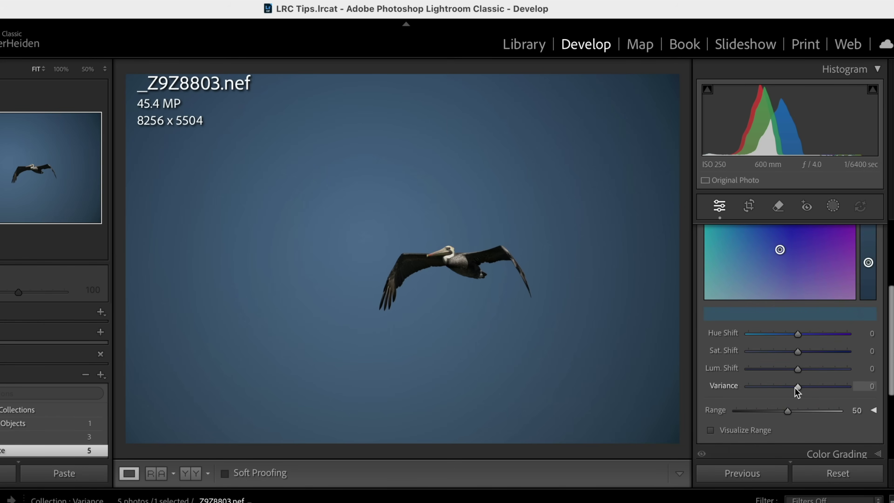
{"action": "left_click_drag", "start_coordinate": [795, 387], "coordinate": [755, 391]}
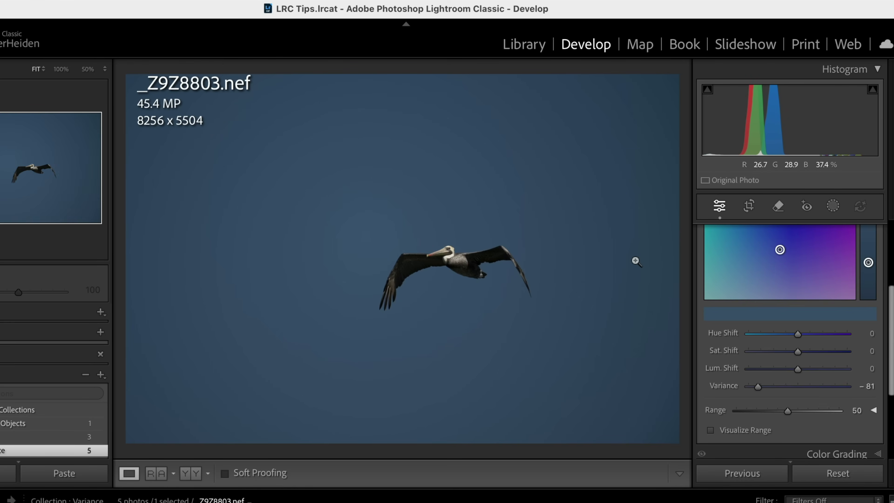
{"action": "key", "text": "backslash"}
{"action": "key", "text": "backslash"}
{"action": "key", "text": "backslash"}
{"action": "key", "text": "backslash"}
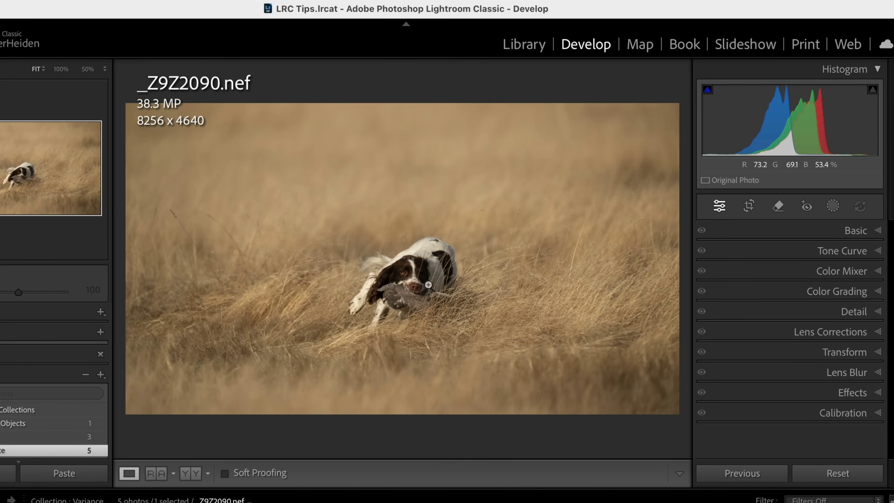
Crop the dog photo narrower to 6234 × 4640 by pulling in both side edges.
{"action": "left_click", "coordinate": [749, 206]}
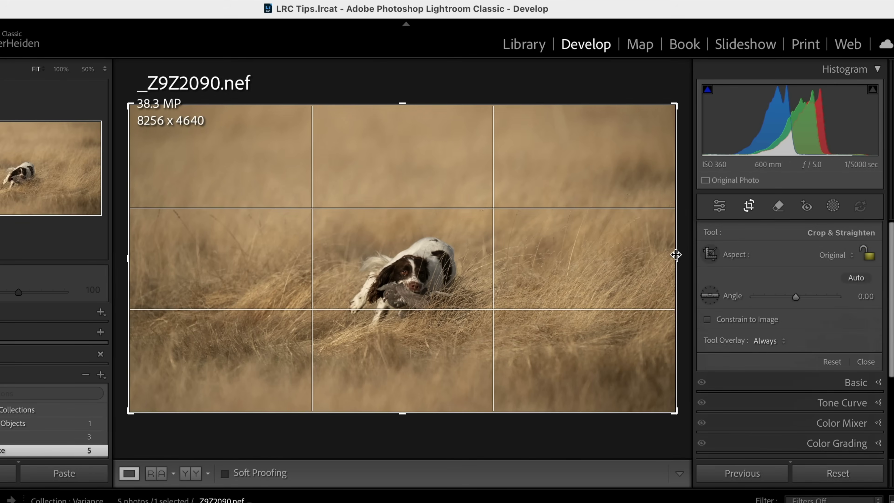
{"action": "left_click_drag", "start_coordinate": [677, 253], "coordinate": [643, 262]}
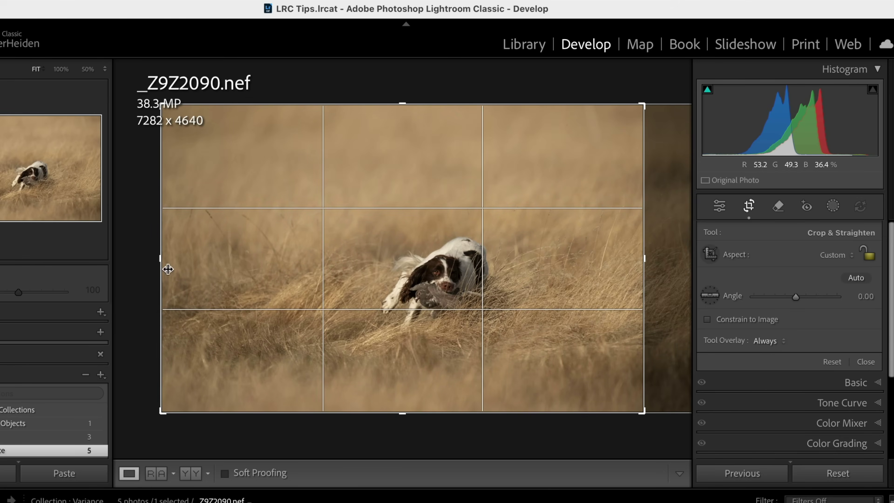
{"action": "left_click_drag", "start_coordinate": [153, 260], "coordinate": [190, 270]}
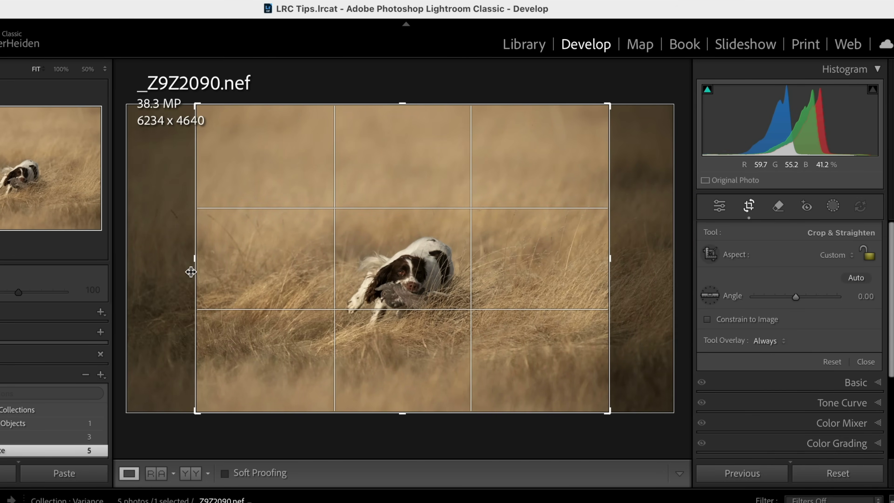
{"action": "key", "text": "Return"}
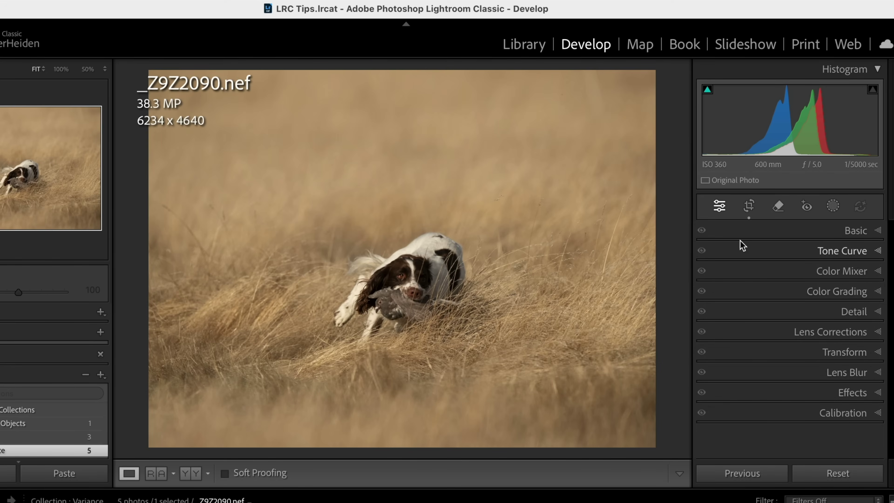
Sample the tan grass as a Point Color and test its Variance from -96 upward and back down.
{"action": "left_click", "coordinate": [871, 272]}
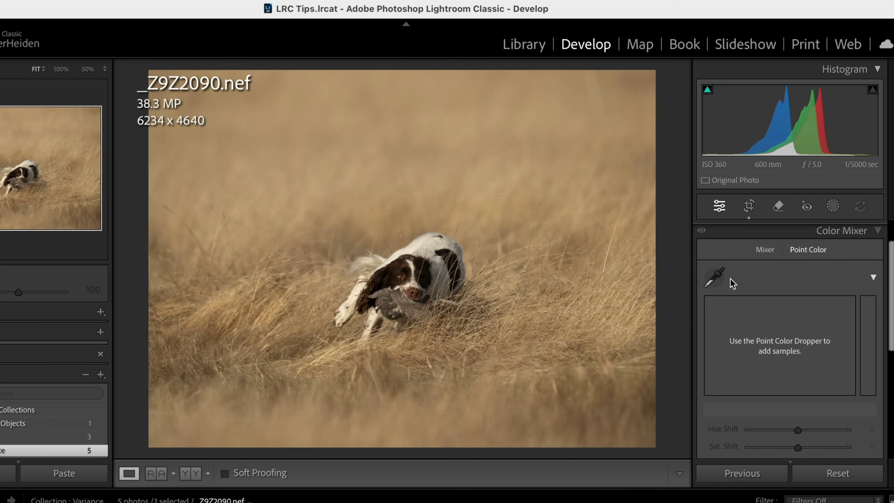
{"action": "left_click", "coordinate": [715, 278]}
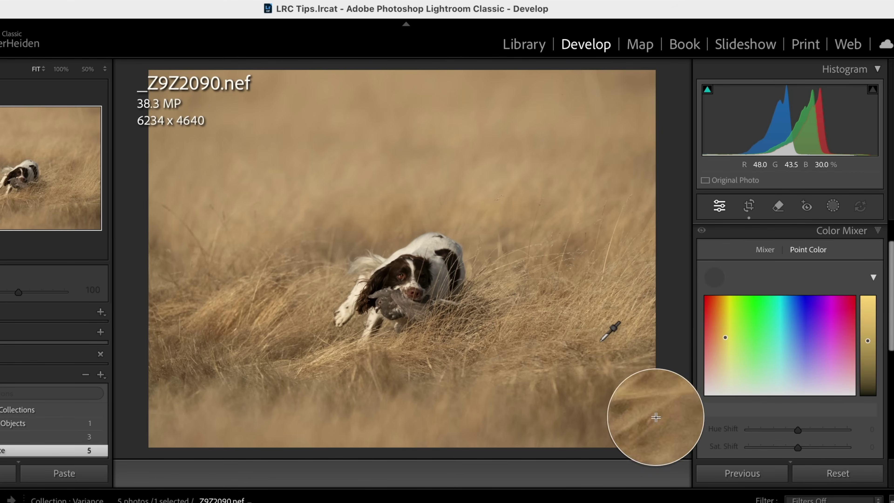
{"action": "left_click", "coordinate": [611, 333]}
{"action": "scroll", "coordinate": [739, 369], "scroll_direction": "down", "scroll_amount": 3}
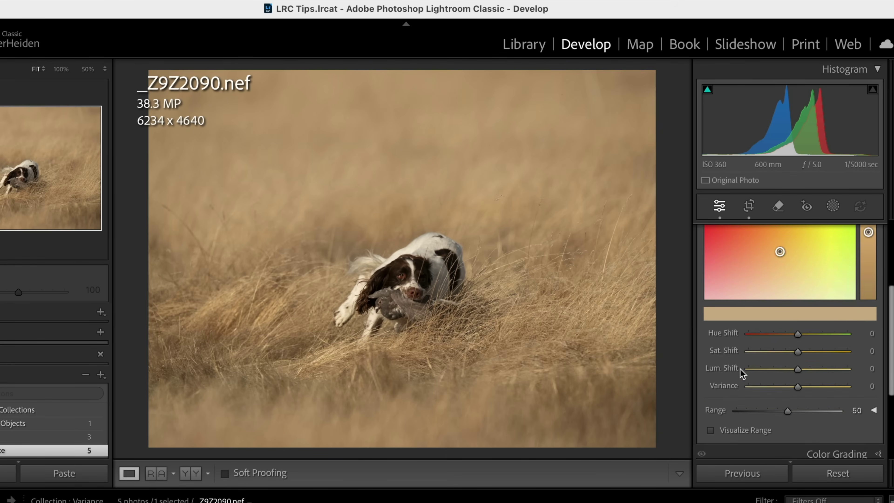
{"action": "left_click_drag", "start_coordinate": [790, 385], "coordinate": [748, 389]}
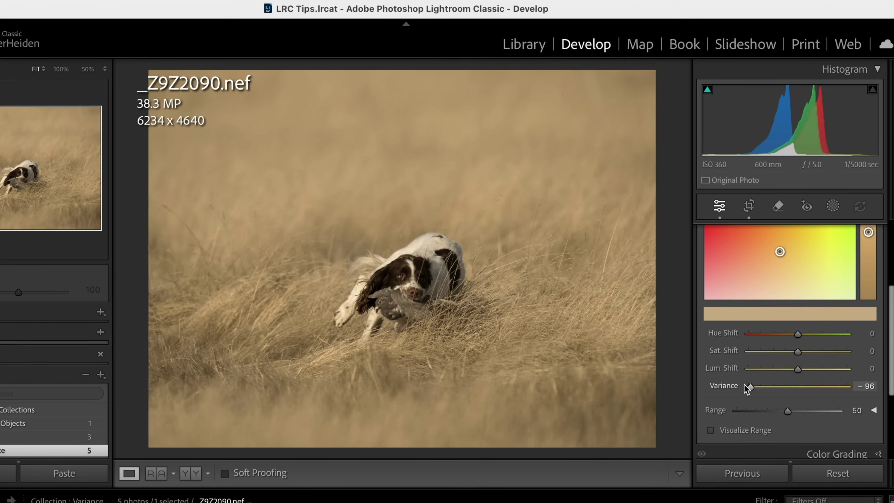
{"action": "left_click_drag", "start_coordinate": [749, 387], "coordinate": [853, 387]}
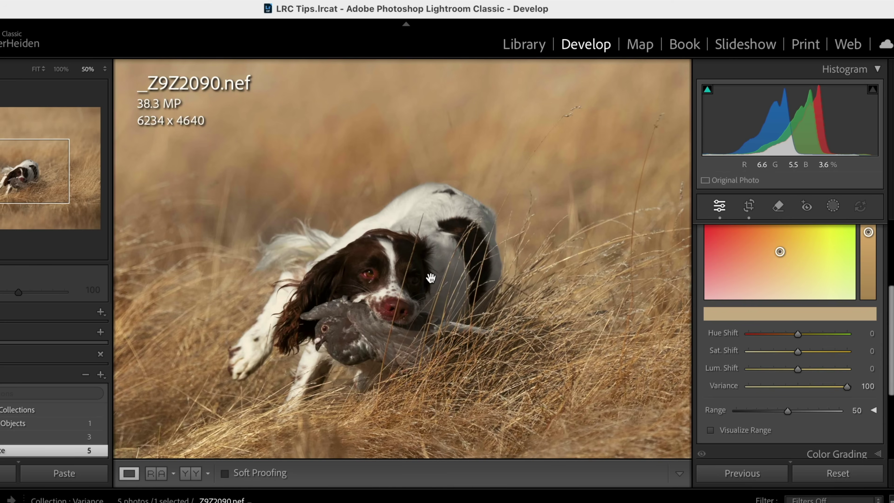
{"action": "left_click", "coordinate": [432, 280]}
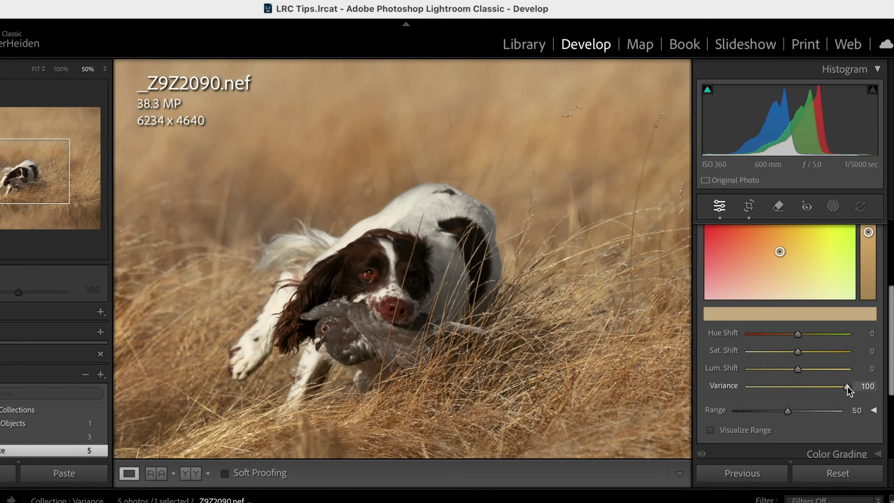
{"action": "left_click_drag", "start_coordinate": [847, 387], "coordinate": [781, 397]}
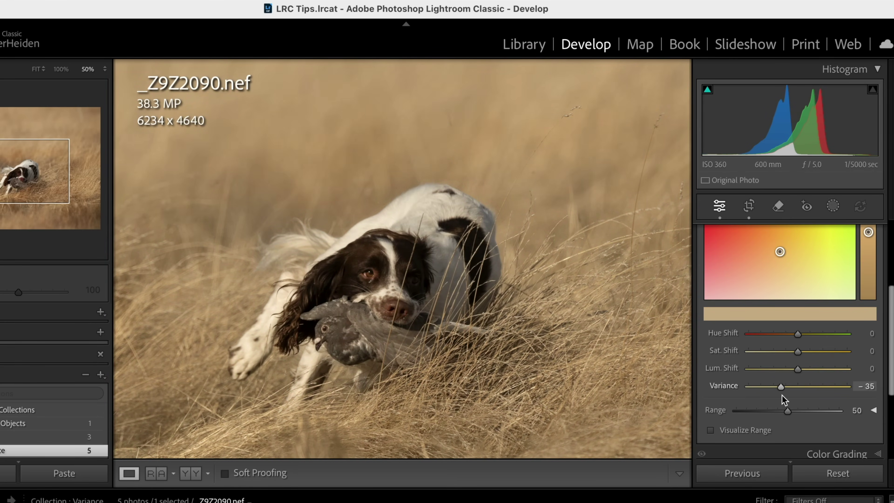
Reset the grass variance, add a Background mask, and sample the tan grass at variance 100.
{"action": "double_click", "coordinate": [732, 387]}
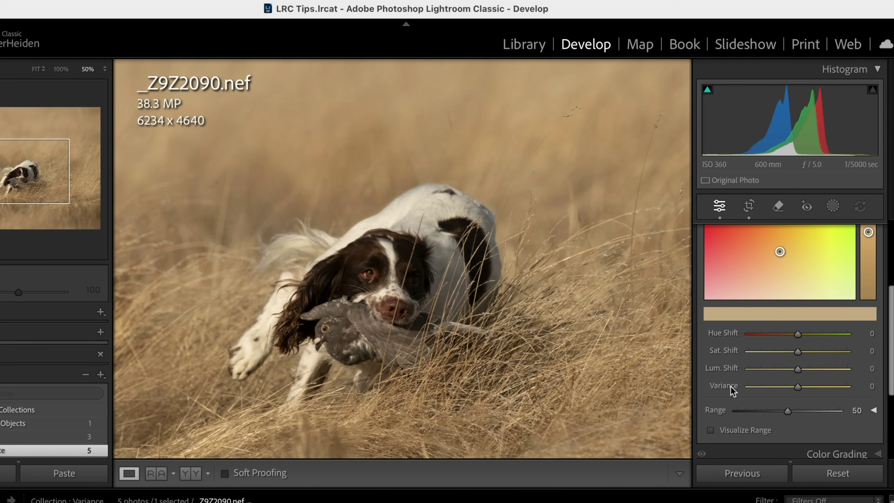
{"action": "left_click", "coordinate": [832, 208]}
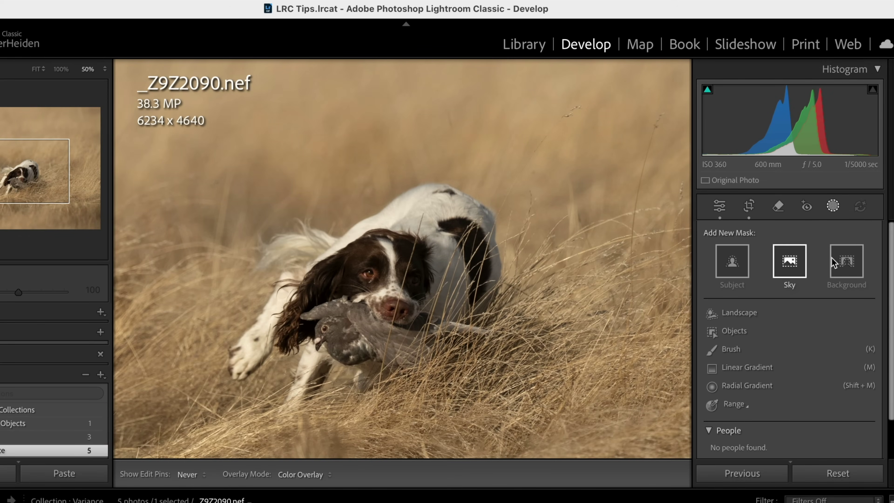
{"action": "left_click", "coordinate": [846, 263]}
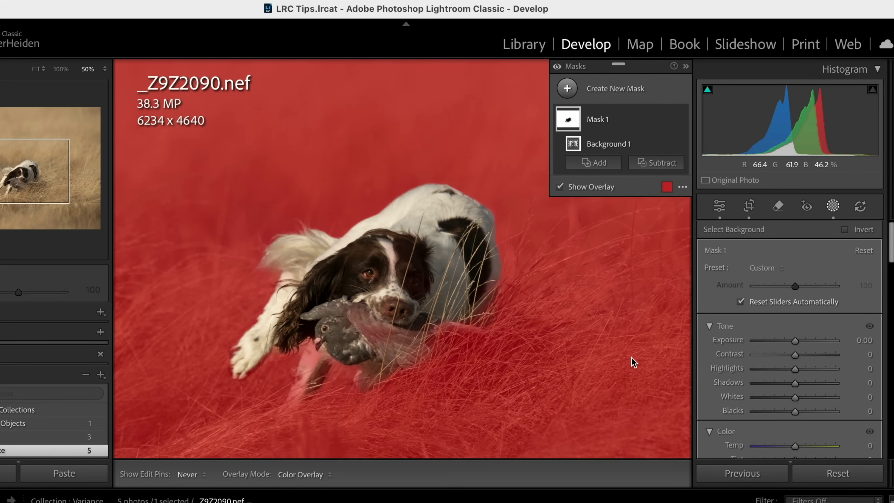
{"action": "scroll", "coordinate": [584, 360], "scroll_direction": "down", "scroll_amount": 3}
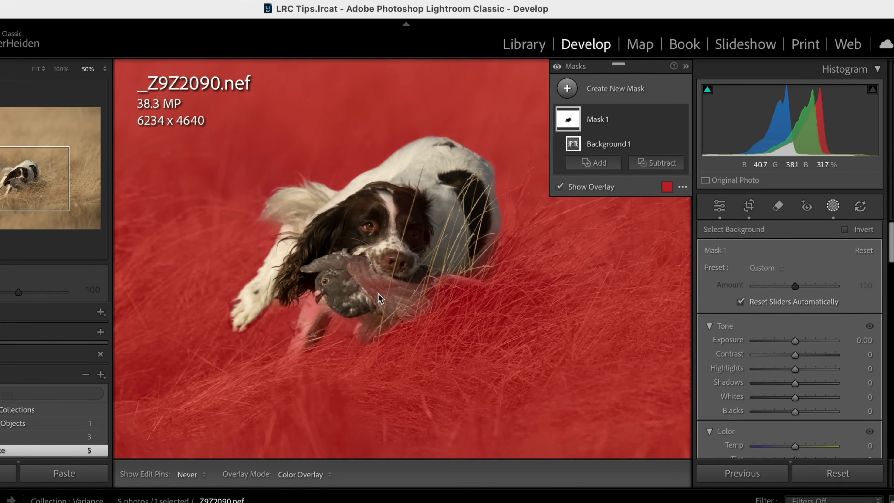
{"action": "scroll", "coordinate": [569, 381], "scroll_direction": "down", "scroll_amount": 1}
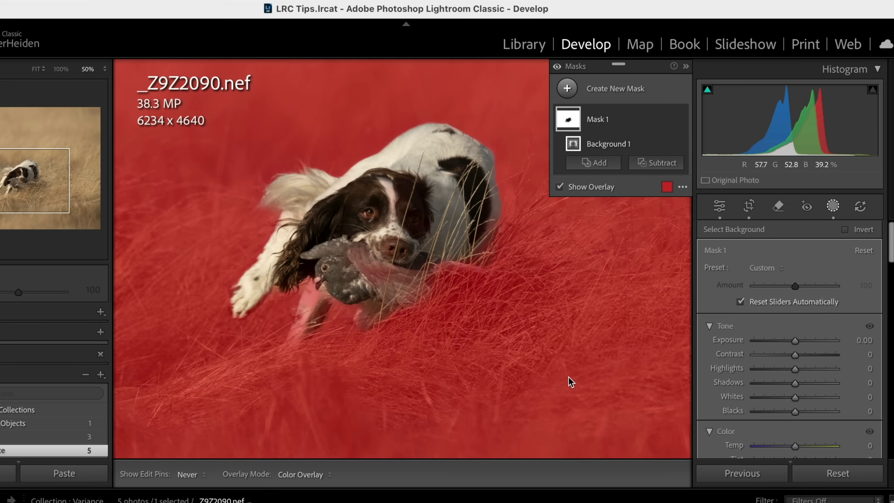
{"action": "scroll", "coordinate": [767, 374], "scroll_direction": "down", "scroll_amount": 5}
{"action": "left_click_drag", "start_coordinate": [715, 388], "coordinate": [651, 323]}
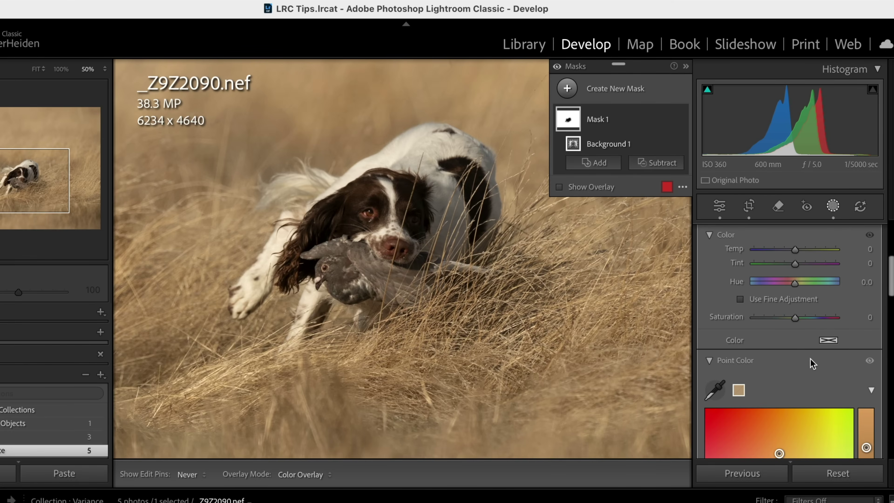
{"action": "scroll", "coordinate": [813, 367], "scroll_direction": "down", "scroll_amount": 5}
{"action": "left_click_drag", "start_coordinate": [798, 380], "coordinate": [851, 382]}
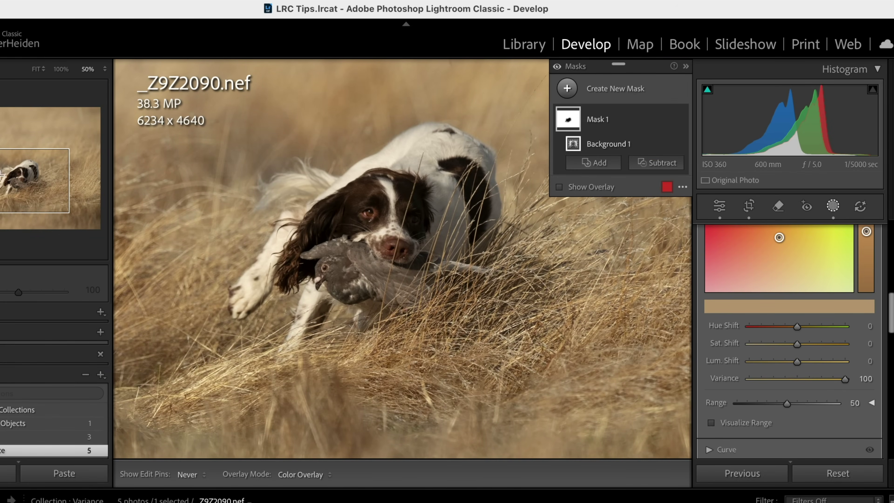
Set the masked grass colour to Saturation 16 and Variance -9, then advance to the squirrel photo.
{"action": "left_click", "coordinate": [37, 69]}
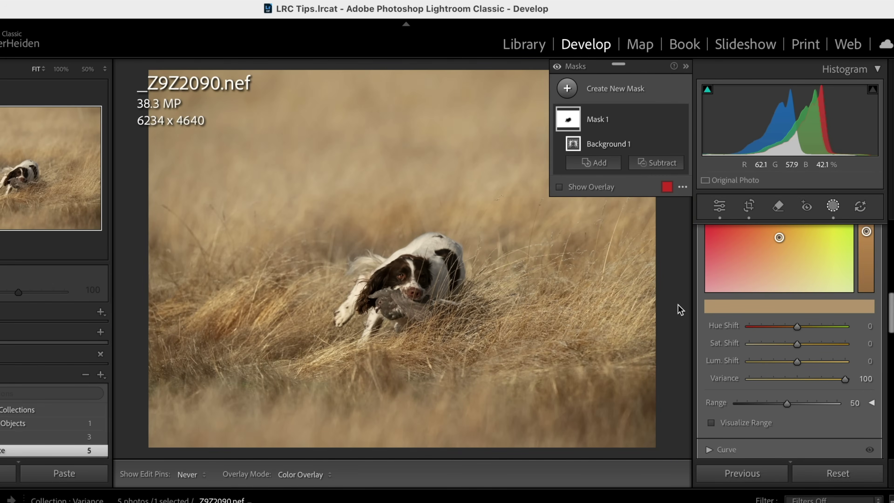
{"action": "key", "text": "backslash"}
{"action": "key", "text": "backslash"}
{"action": "key", "text": "backslash"}
{"action": "key", "text": "backslash"}
{"action": "key", "text": "backslash"}
{"action": "key", "text": "backslash"}
{"action": "key", "text": "backslash"}
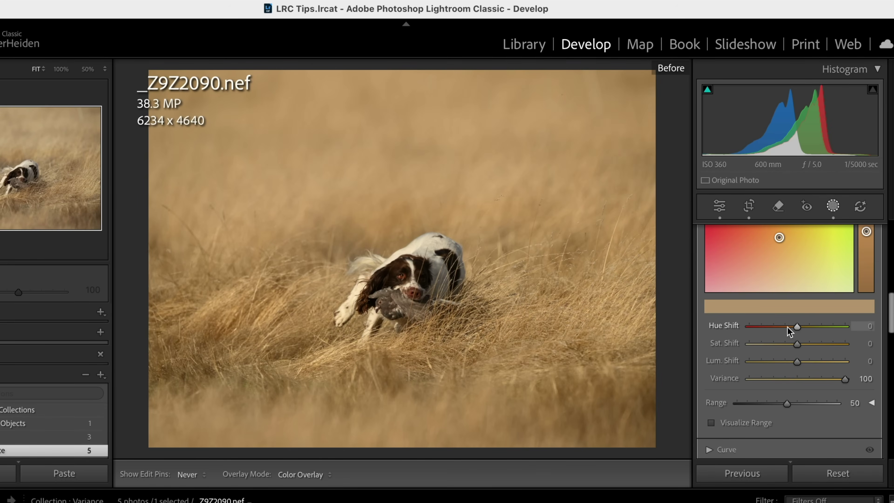
{"action": "left_click_drag", "start_coordinate": [795, 343], "coordinate": [812, 343]}
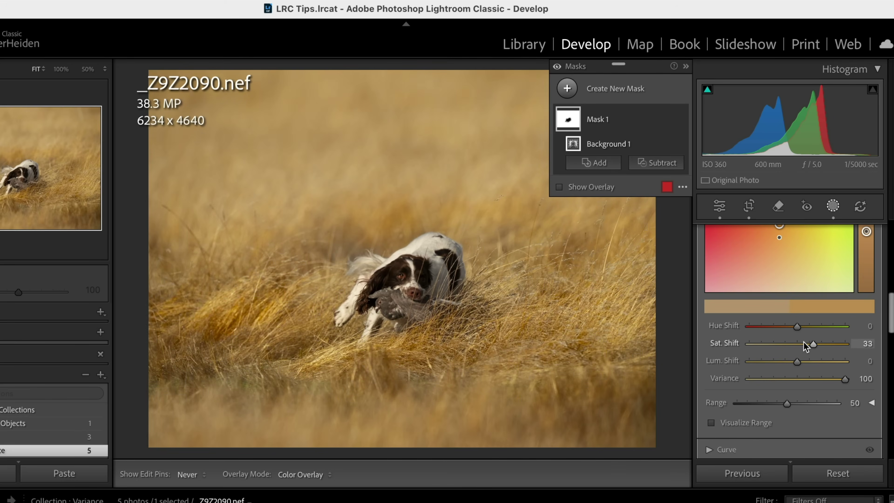
{"action": "key", "text": "backslash"}
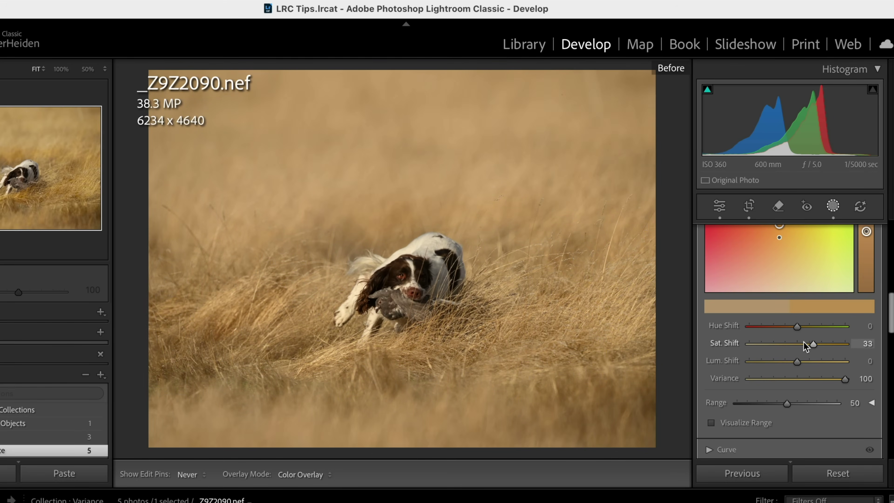
{"action": "left_click", "coordinate": [804, 343]}
{"action": "key", "text": "backslash"}
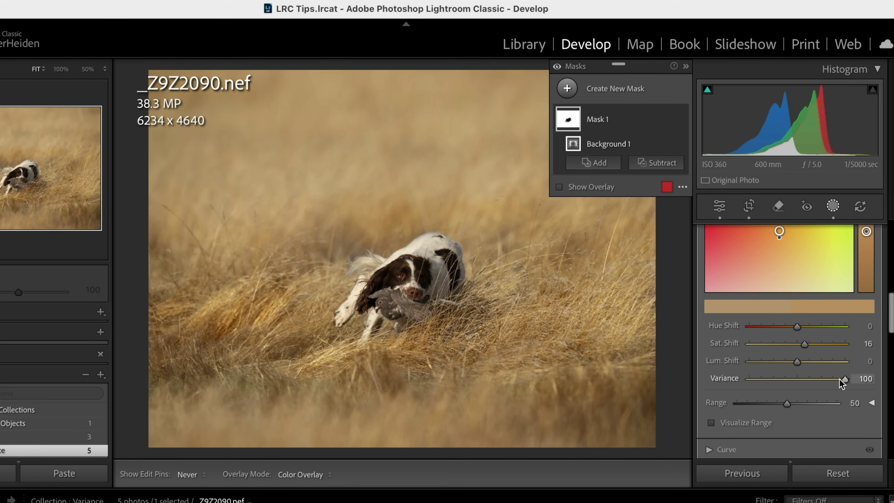
{"action": "left_click_drag", "start_coordinate": [841, 382], "coordinate": [792, 380]}
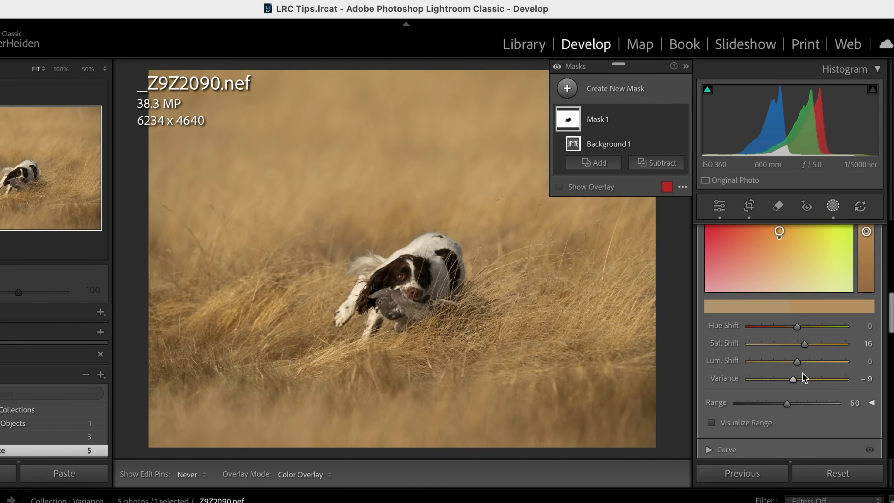
{"action": "key", "text": "Right"}
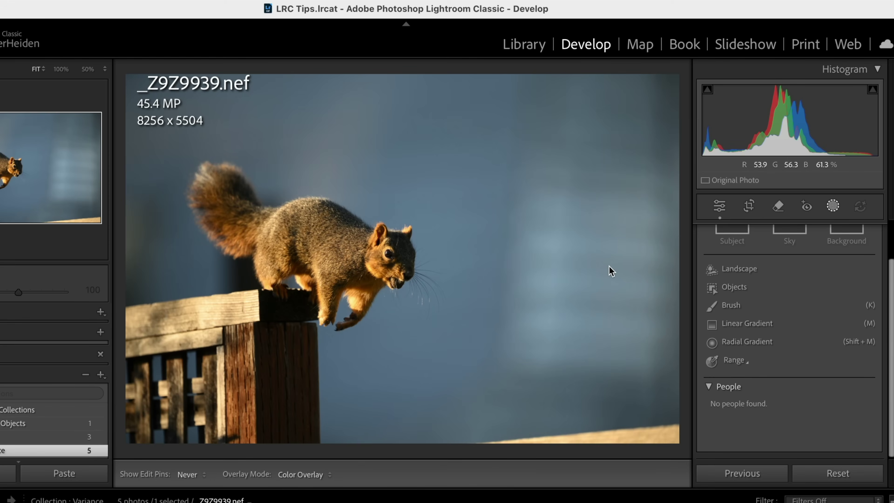
Sample the squirrel photo's blue backdrop as a Point Color and set its Variance to -100.
{"action": "scroll", "coordinate": [736, 275], "scroll_direction": "up", "scroll_amount": 2}
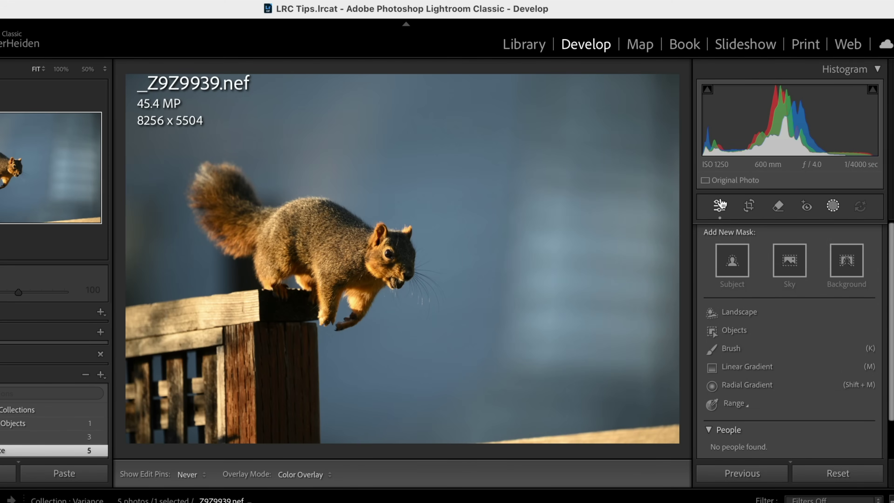
{"action": "left_click", "coordinate": [720, 207]}
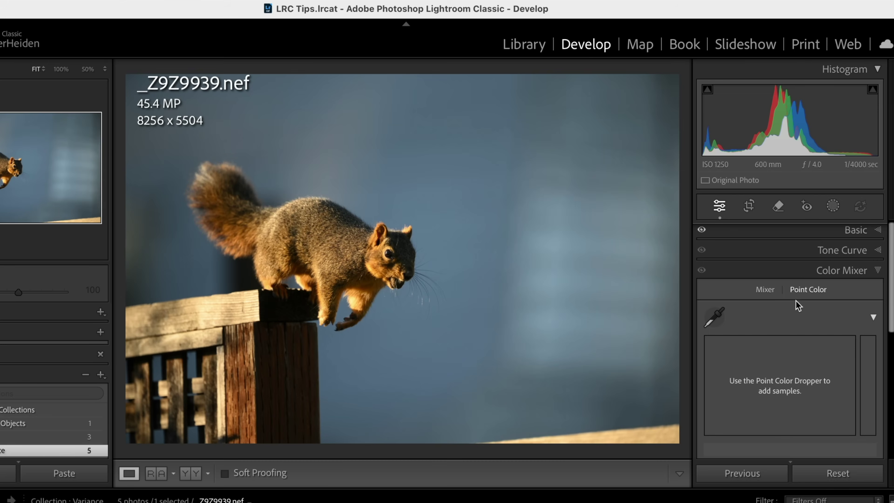
{"action": "left_click", "coordinate": [714, 318]}
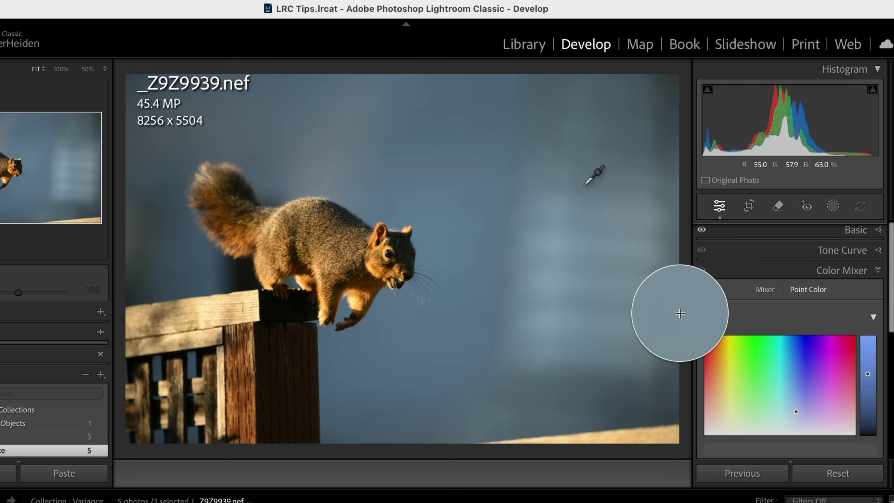
{"action": "left_click", "coordinate": [479, 147]}
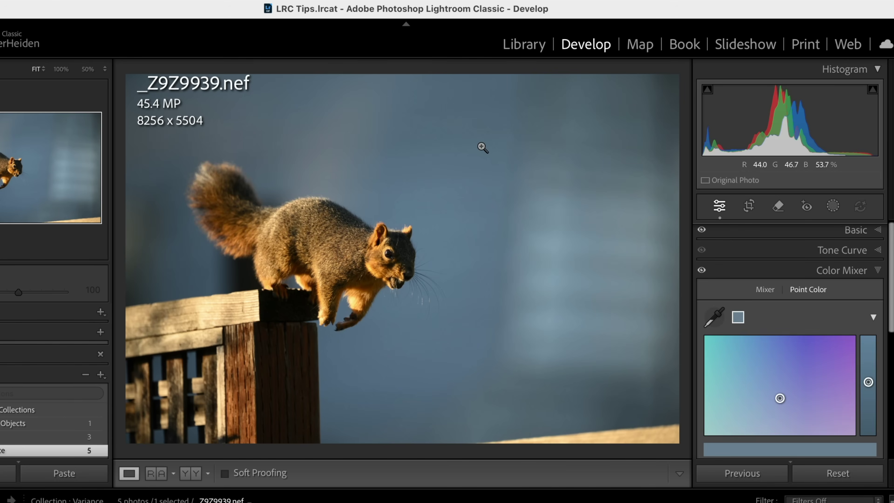
{"action": "scroll", "coordinate": [786, 320], "scroll_direction": "down", "scroll_amount": 3}
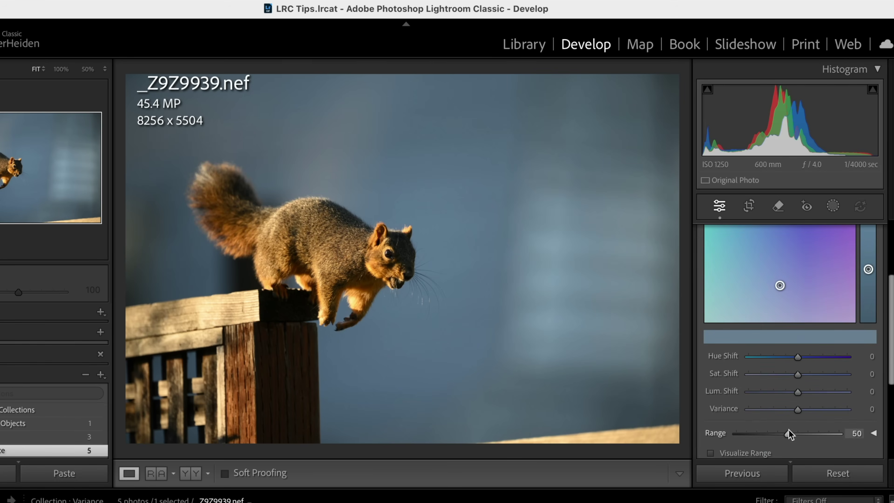
{"action": "left_click_drag", "start_coordinate": [798, 410], "coordinate": [750, 414]}
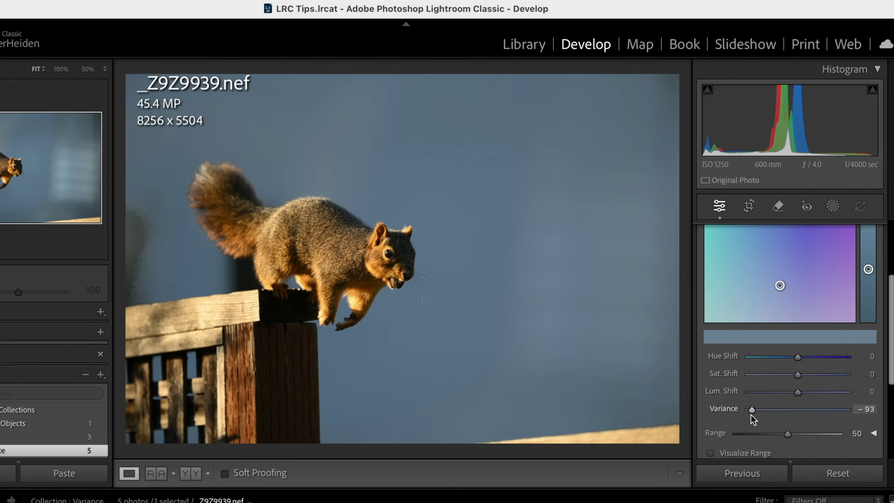
{"action": "left_click_drag", "start_coordinate": [751, 414], "coordinate": [872, 422]}
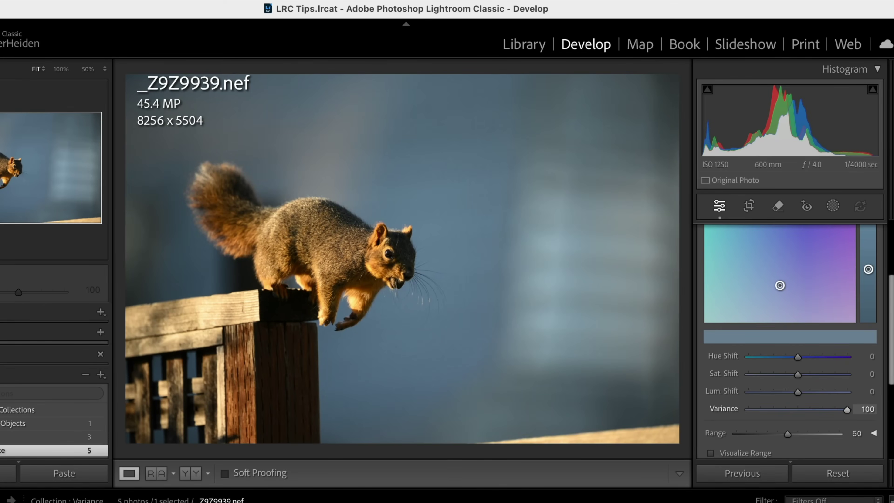
{"action": "left_click_drag", "start_coordinate": [847, 411], "coordinate": [739, 414]}
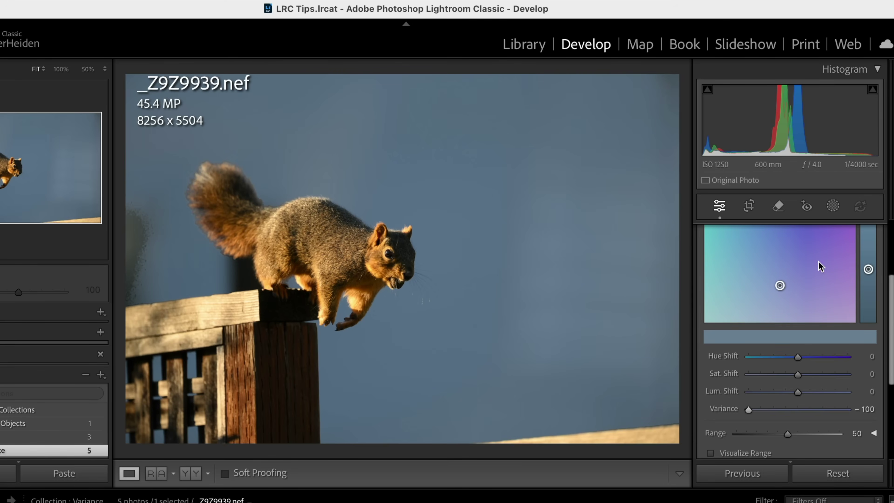
Add a Subject mask on the squirrel, sample its brown fur, and set that colour's Variance to -100.
{"action": "left_click", "coordinate": [827, 210]}
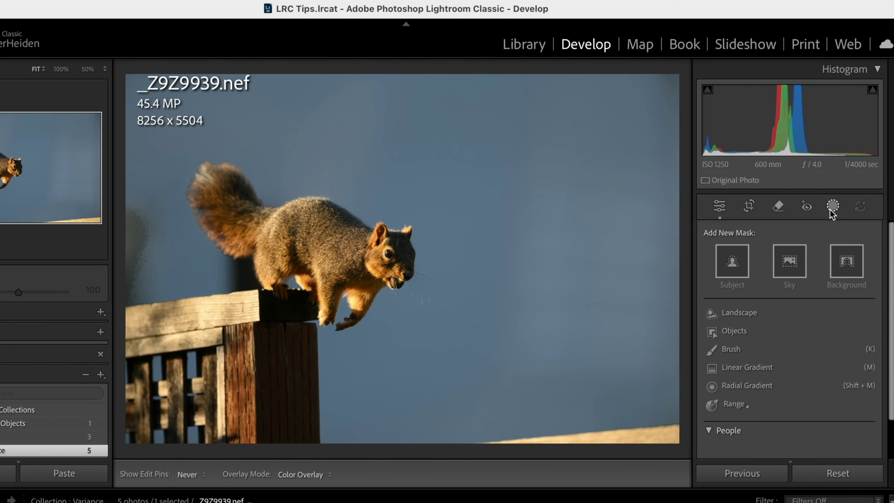
{"action": "left_click", "coordinate": [737, 261]}
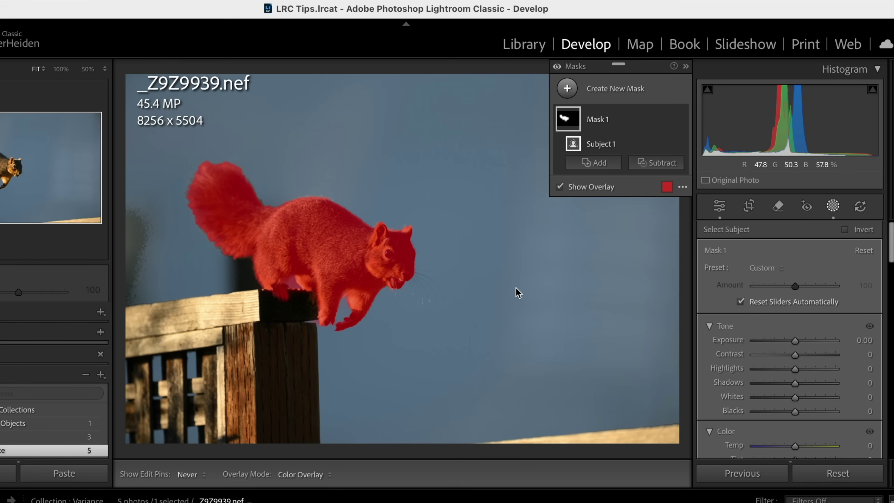
{"action": "scroll", "coordinate": [768, 398], "scroll_direction": "down", "scroll_amount": 5}
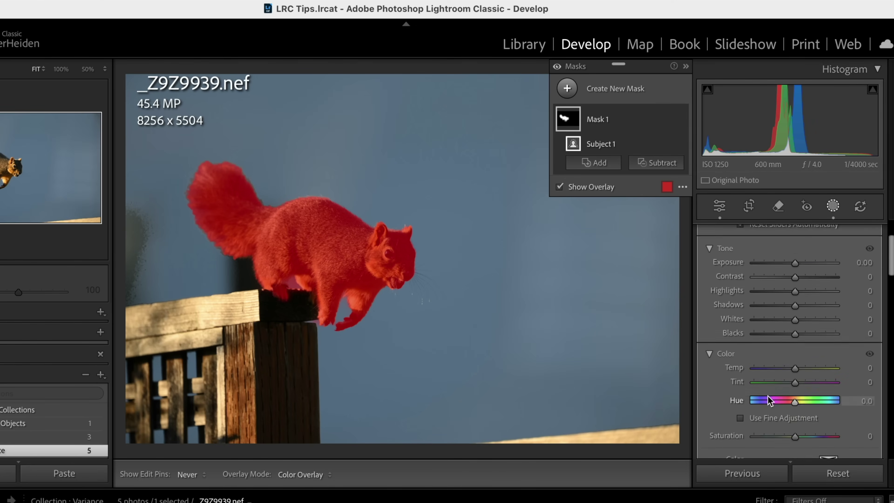
{"action": "left_click", "coordinate": [714, 418]}
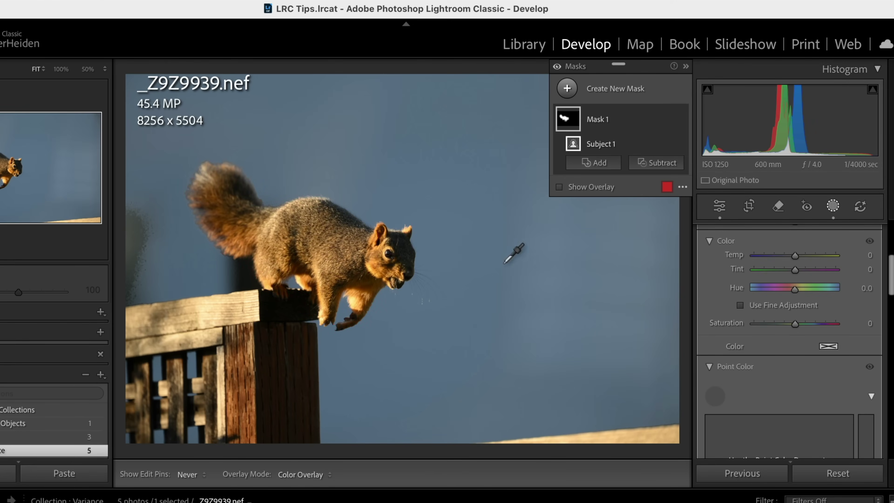
{"action": "left_click", "coordinate": [354, 266]}
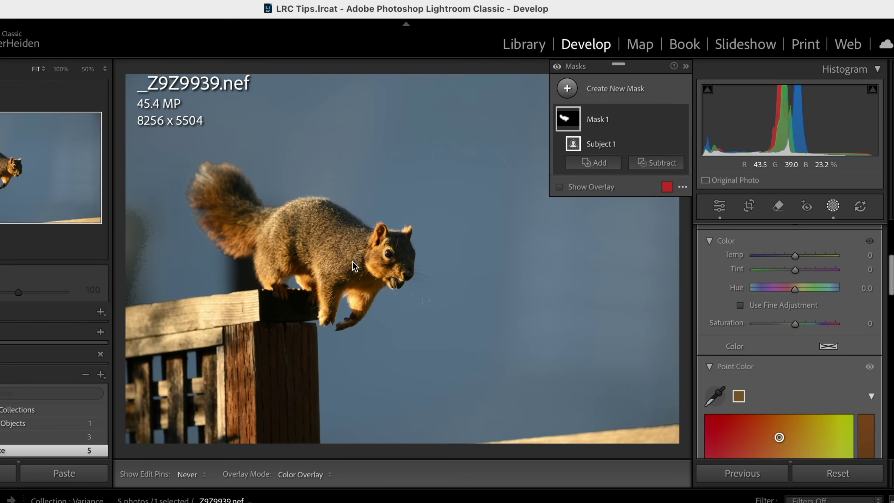
{"action": "scroll", "coordinate": [794, 377], "scroll_direction": "down", "scroll_amount": 4}
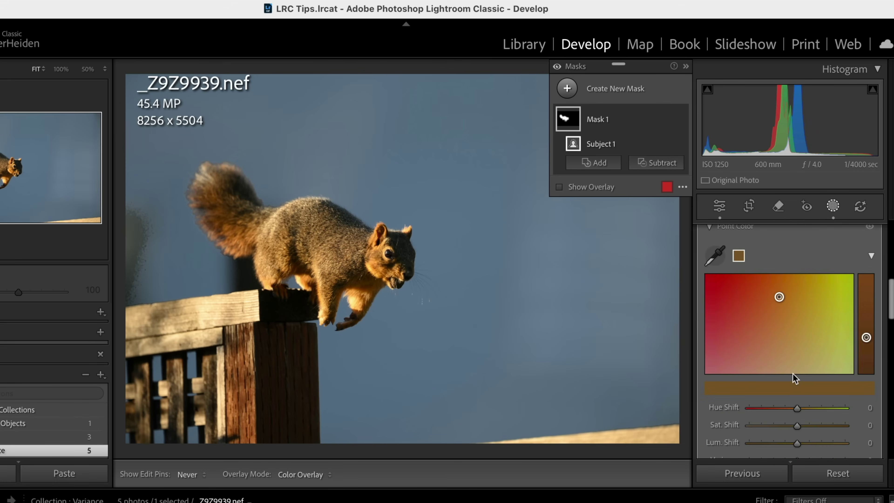
{"action": "scroll", "coordinate": [796, 389], "scroll_direction": "down", "scroll_amount": 4}
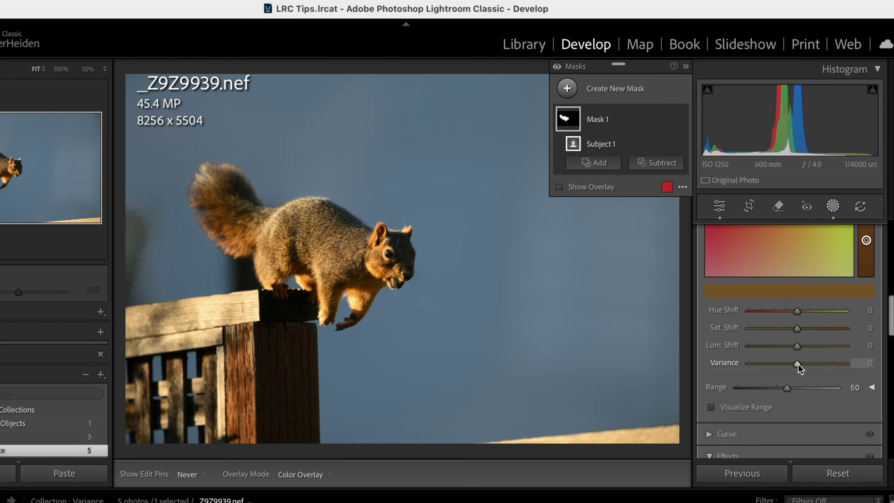
{"action": "left_click_drag", "start_coordinate": [797, 369], "coordinate": [768, 370]}
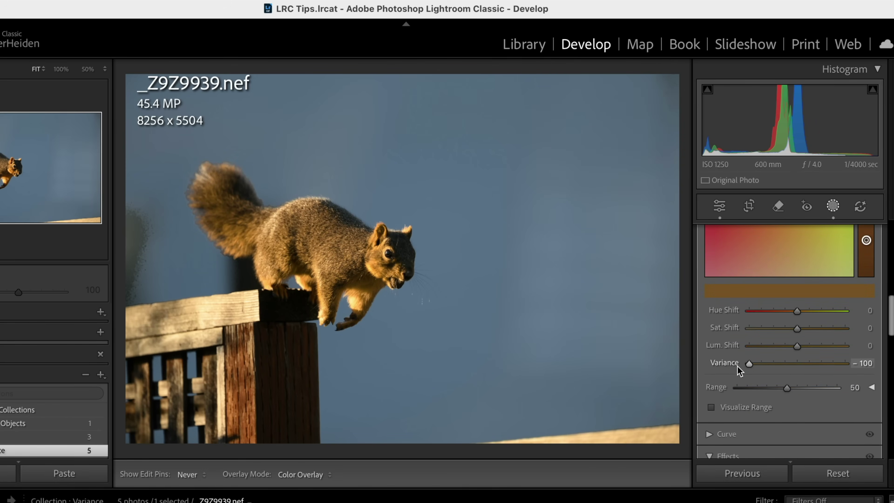
{"action": "left_click_drag", "start_coordinate": [739, 366], "coordinate": [885, 383]}
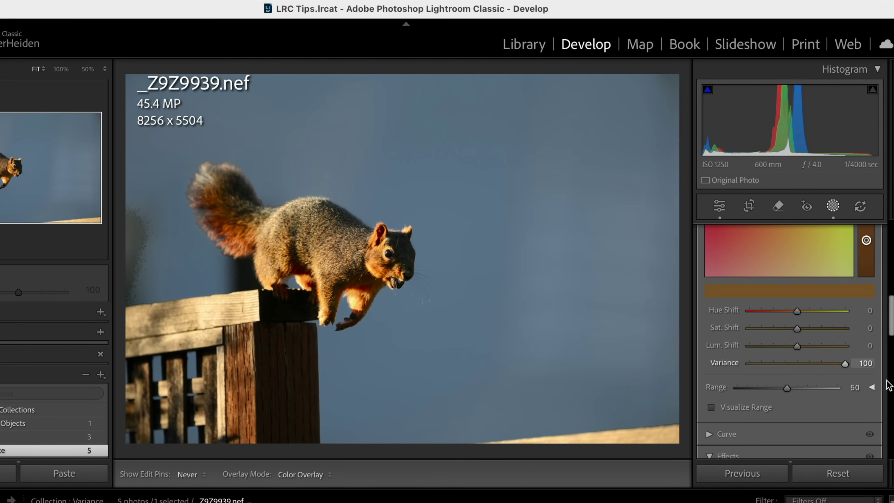
{"action": "left_click_drag", "start_coordinate": [884, 384], "coordinate": [749, 366]}
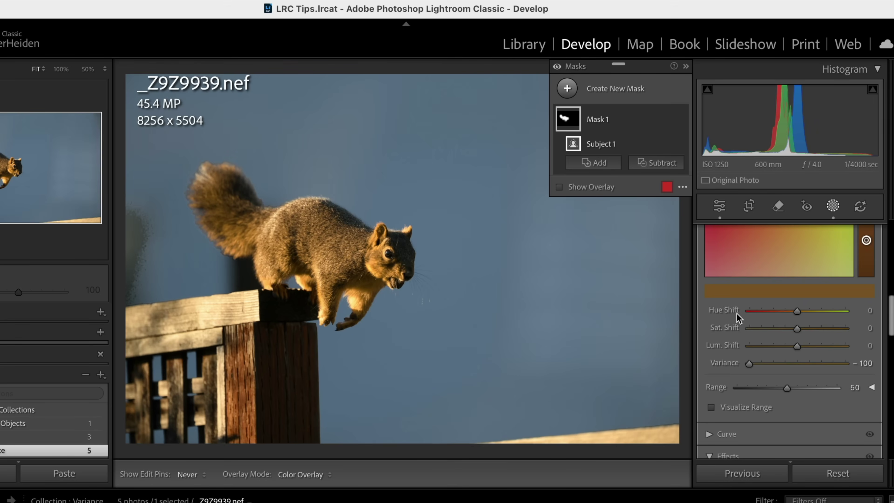
{"action": "key", "text": "backslash"}
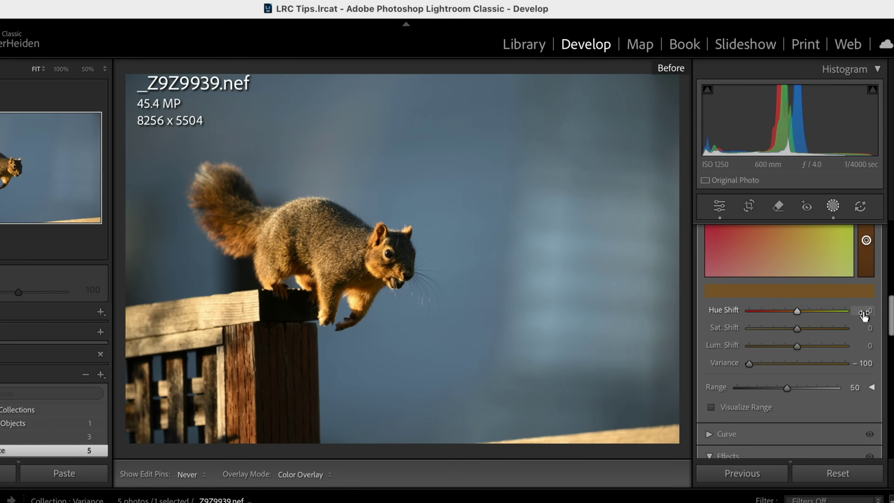
{"action": "key", "text": "backslash"}
{"action": "key", "text": "backslash"}
{"action": "key", "text": "backslash"}
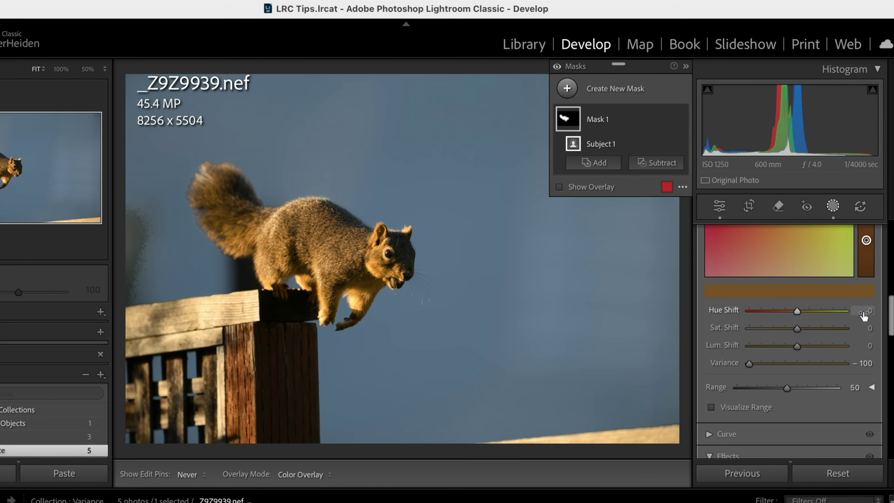
{"action": "key", "text": "backslash"}
{"action": "key", "text": "backslash"}
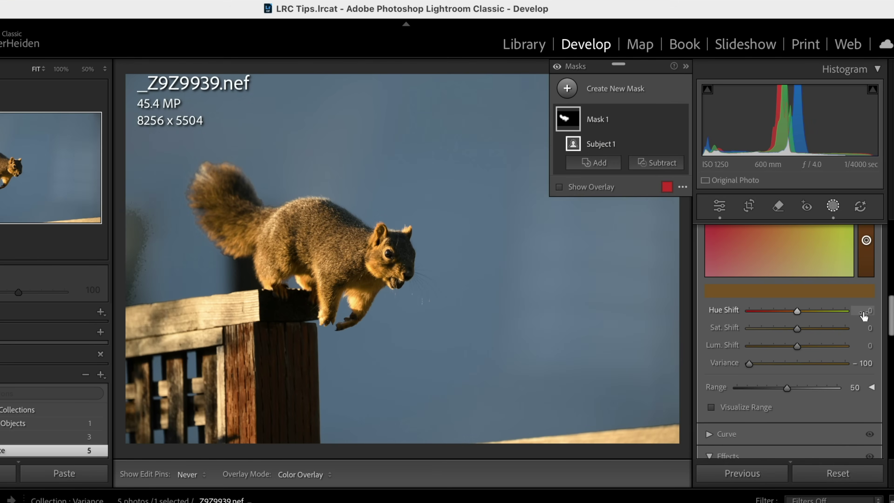